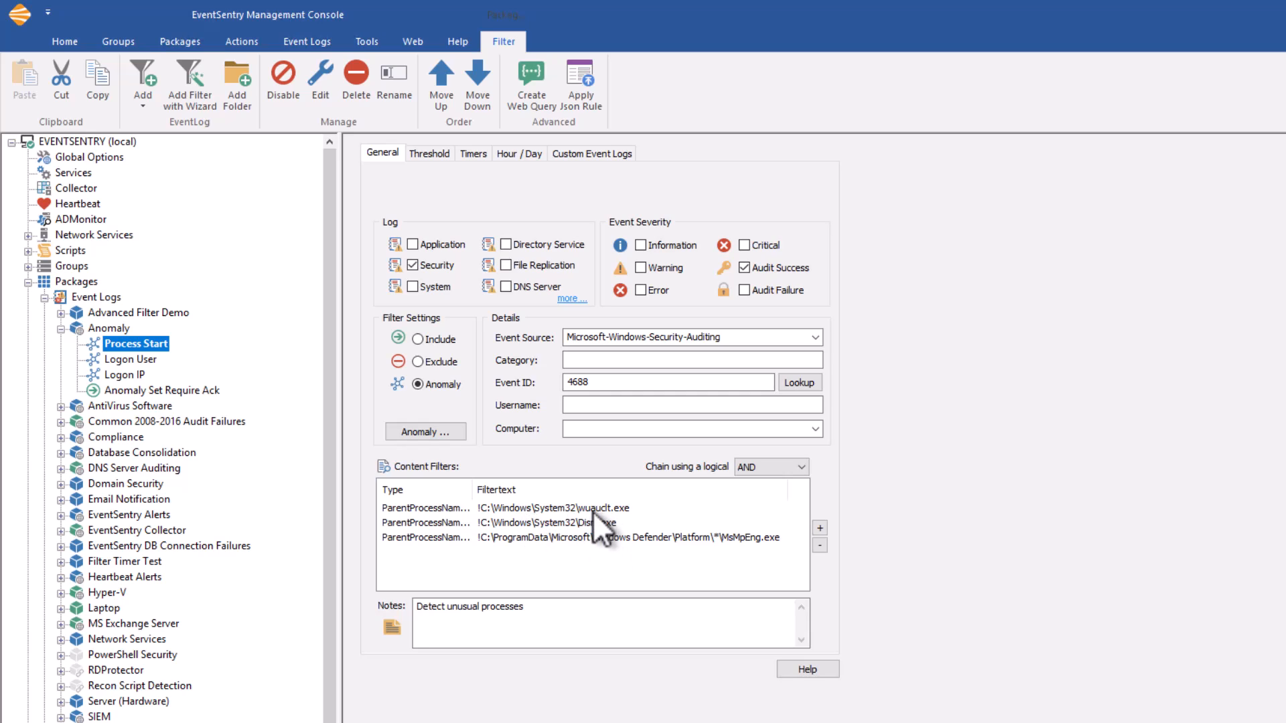
Examine the key and value insertion strings used by the Logon User filter's anomaly rule.
{"action": "left_click", "coordinate": [134, 359]}
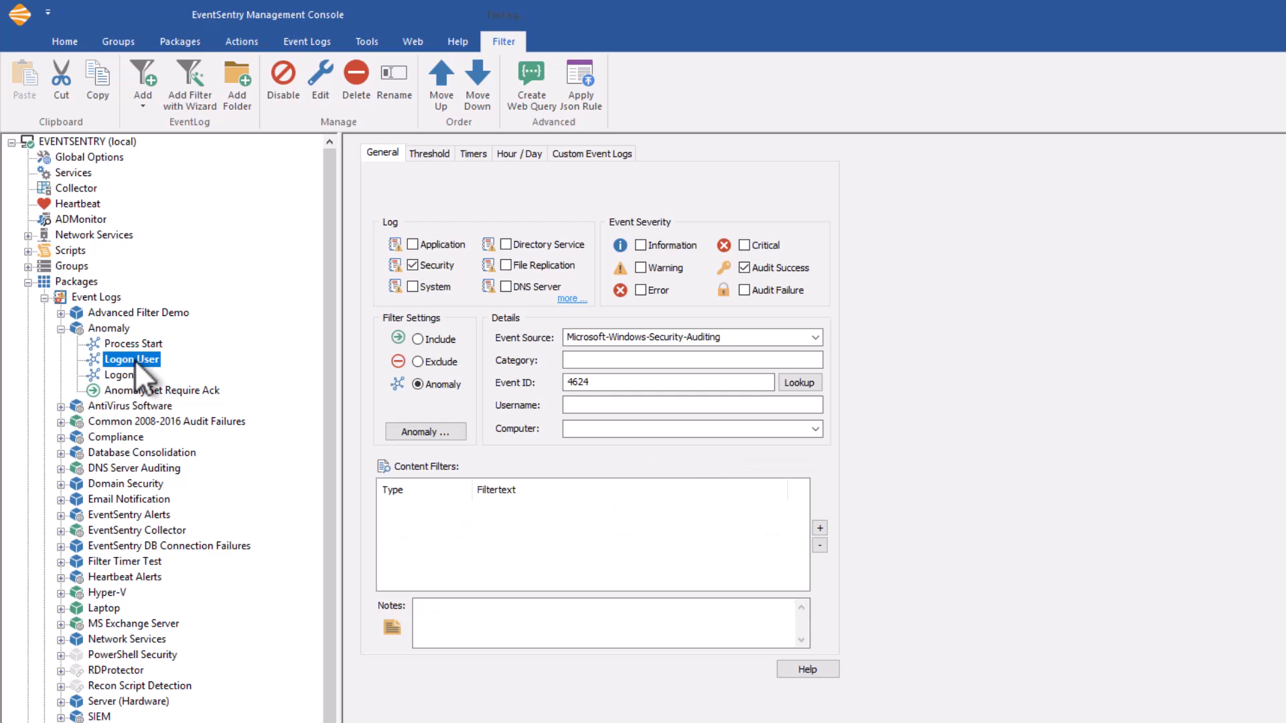
{"action": "left_click", "coordinate": [437, 430]}
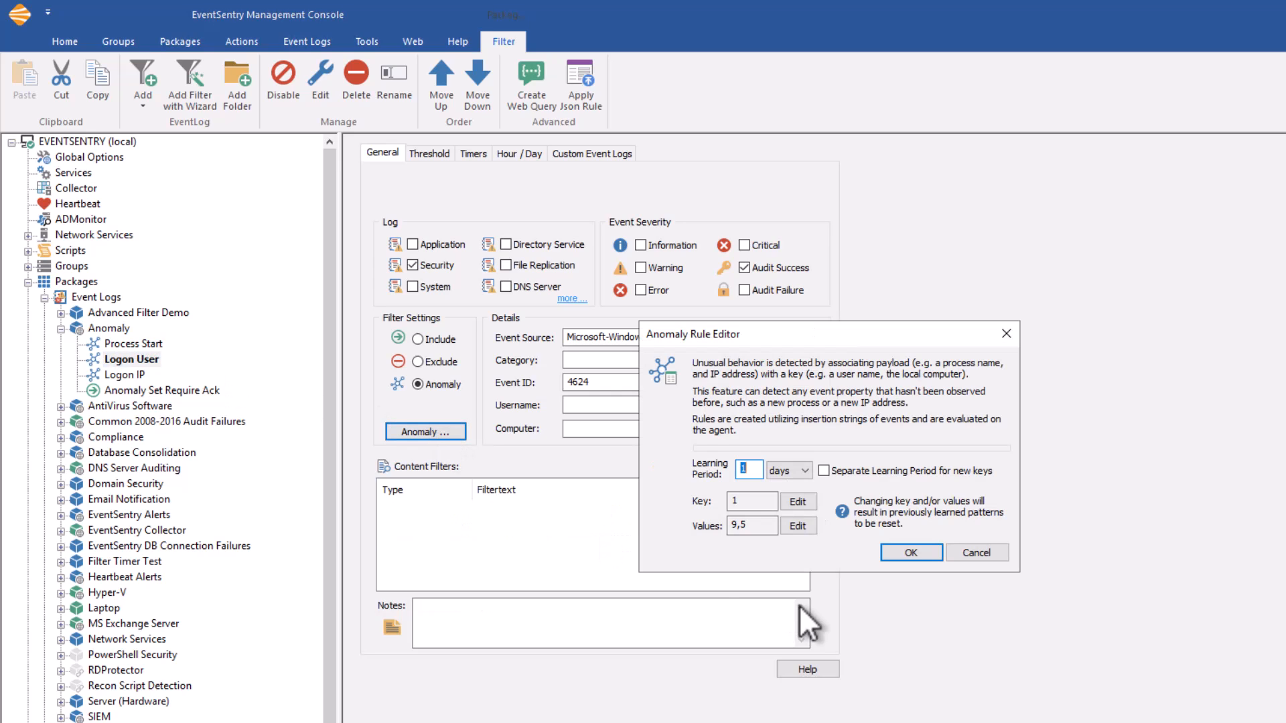
{"action": "mouse_move", "coordinate": [751, 502]}
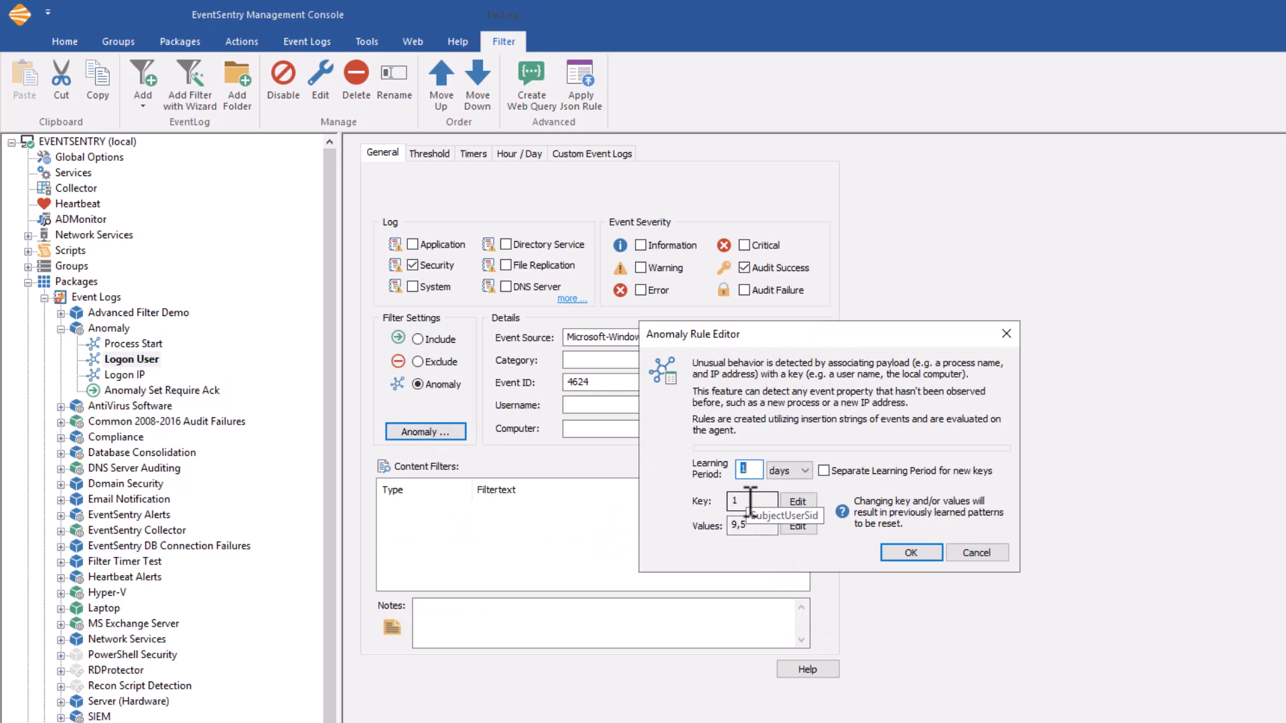
{"action": "mouse_move", "coordinate": [752, 471]}
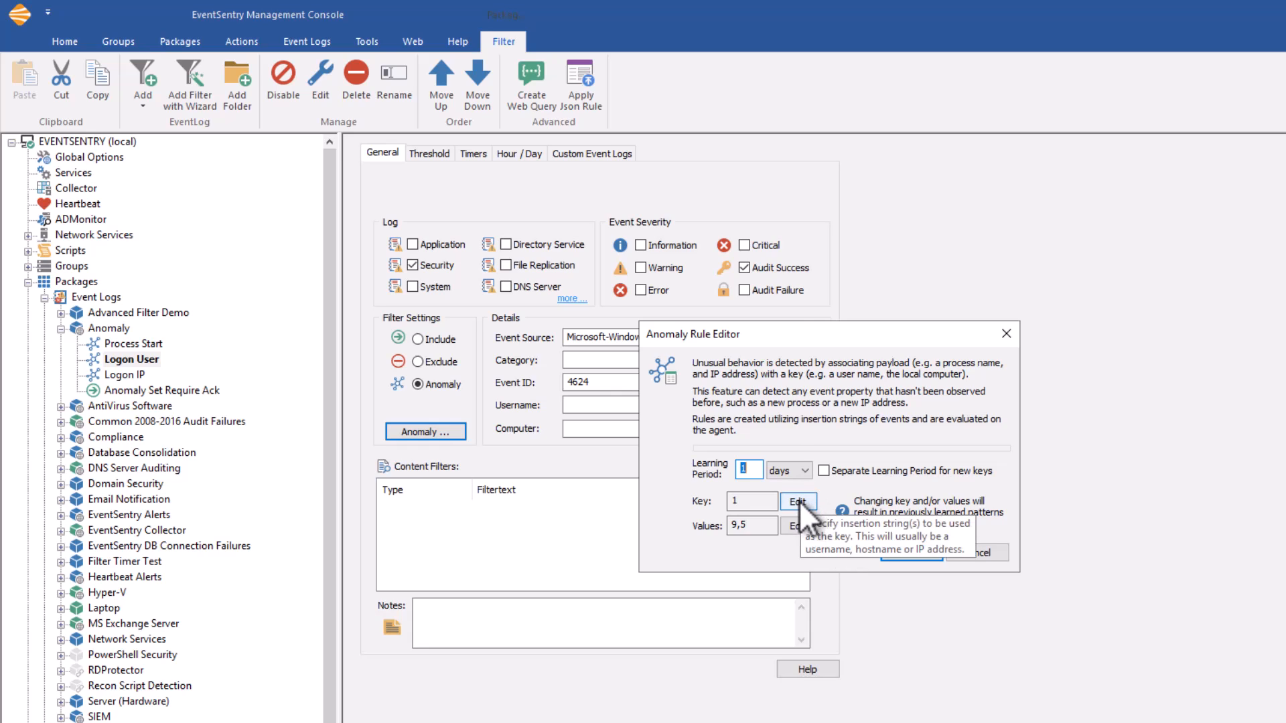
{"action": "left_click", "coordinate": [797, 502]}
{"action": "left_click", "coordinate": [842, 469]}
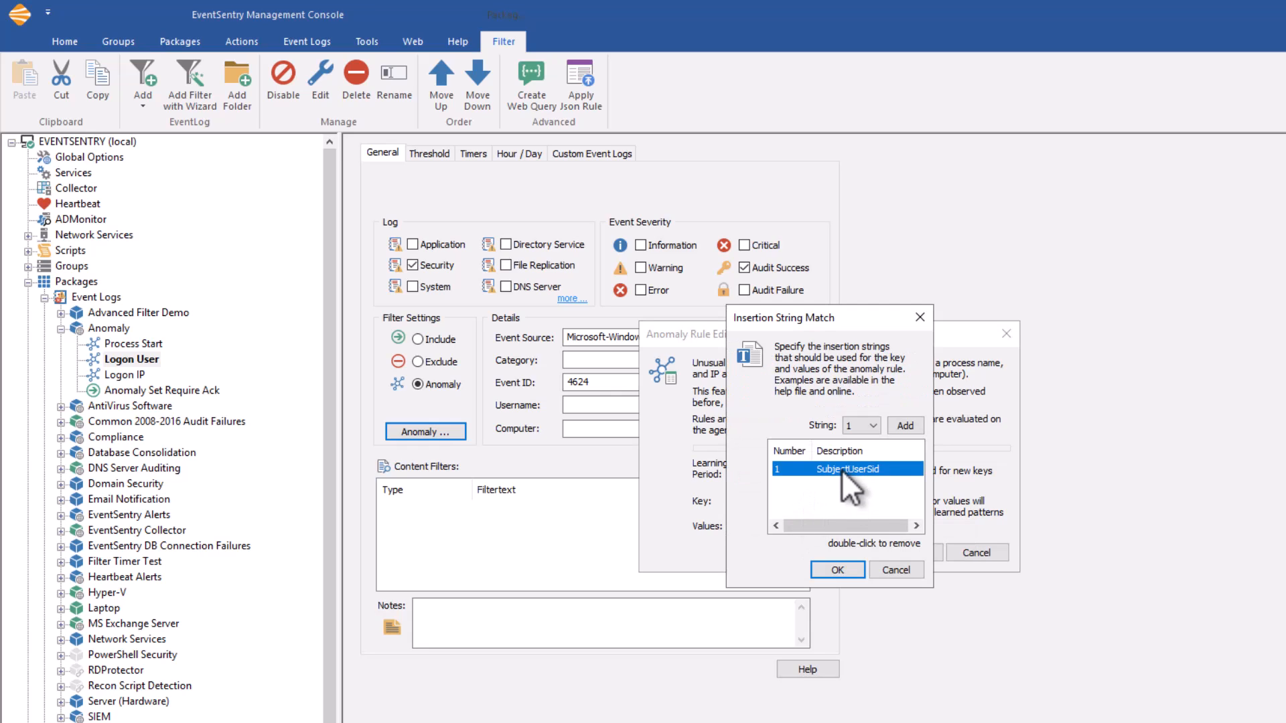
{"action": "left_click", "coordinate": [893, 571]}
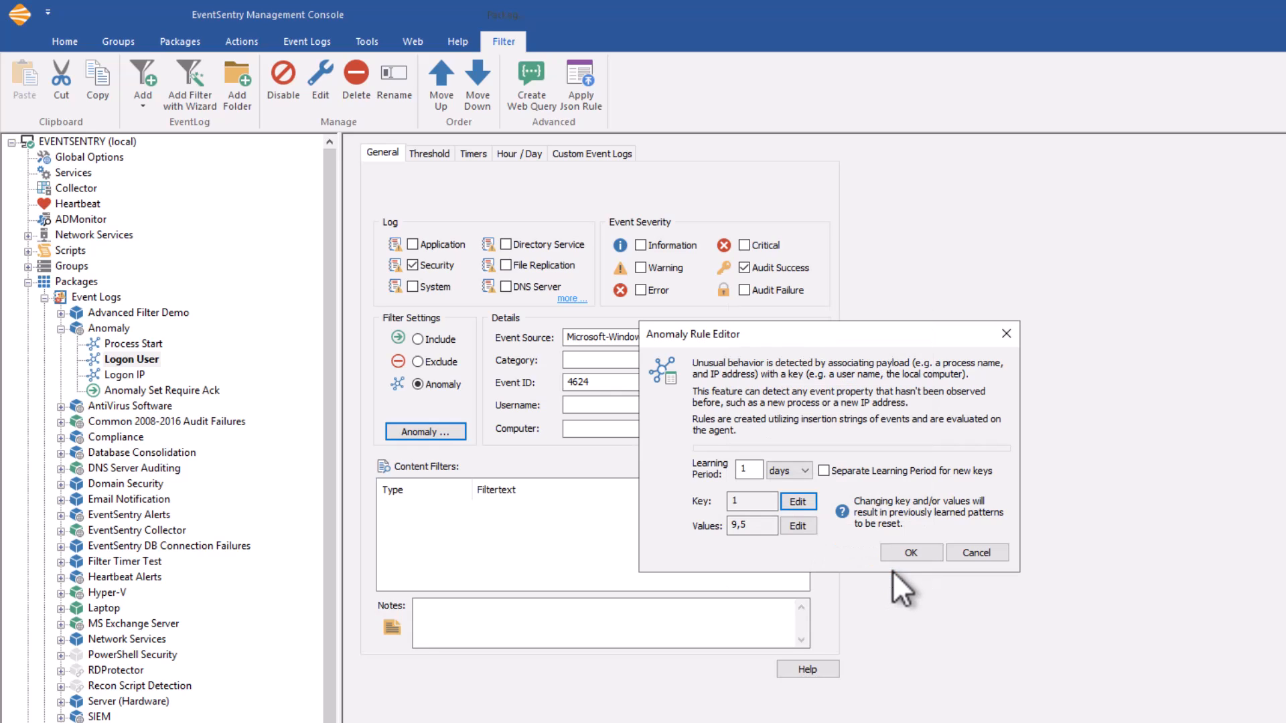
{"action": "left_click", "coordinate": [796, 526]}
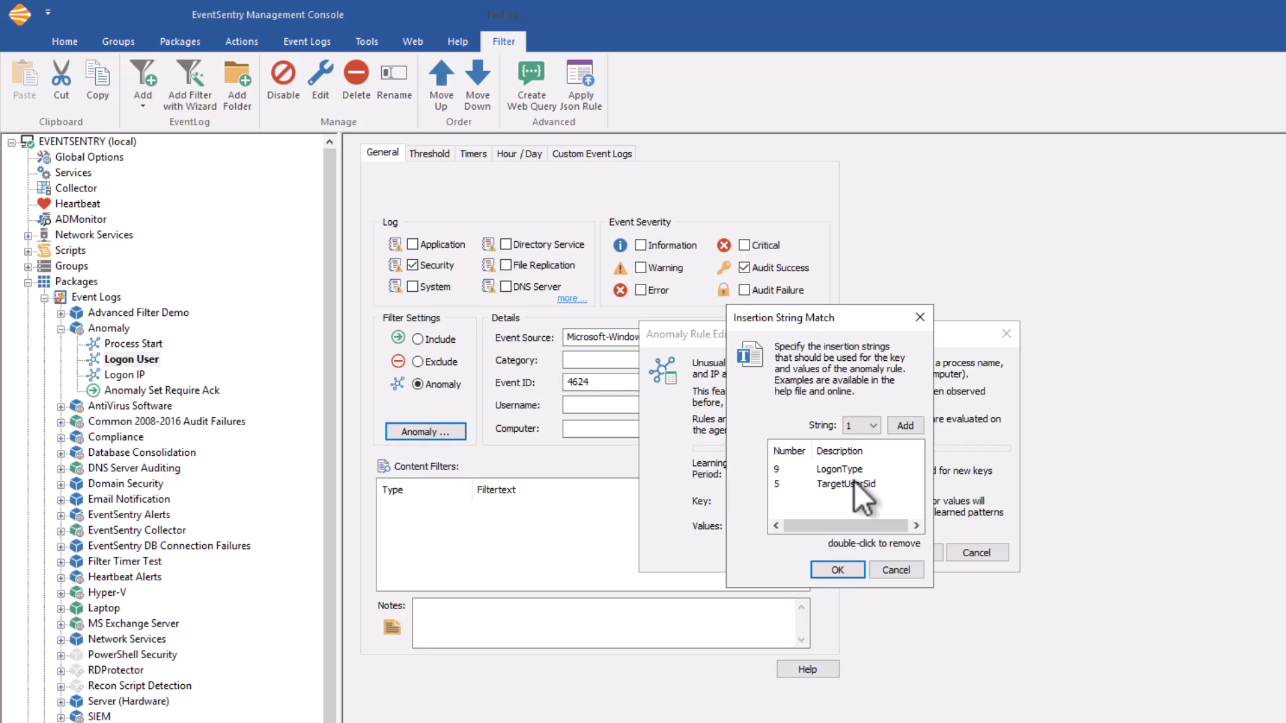
{"action": "left_click", "coordinate": [897, 570]}
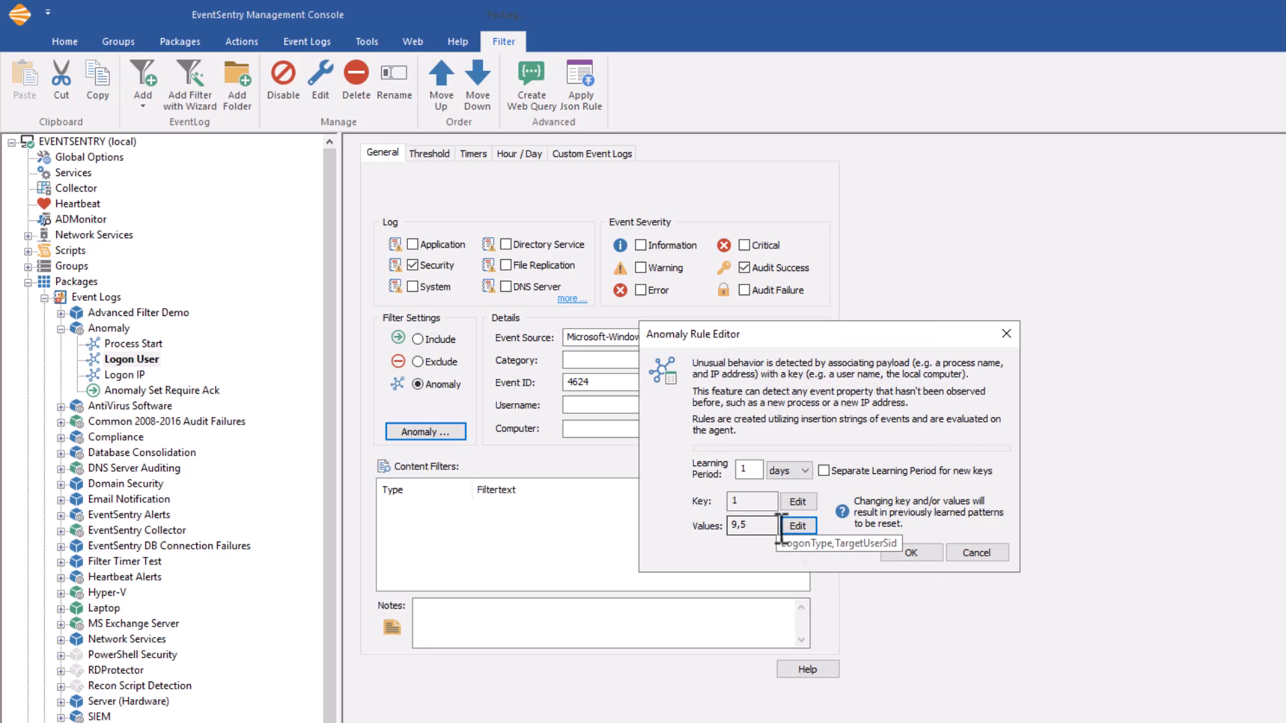
Try adding insertion string 3 to the Logon User anomaly rule's values, and remove it from the list.
{"action": "left_click", "coordinate": [801, 528]}
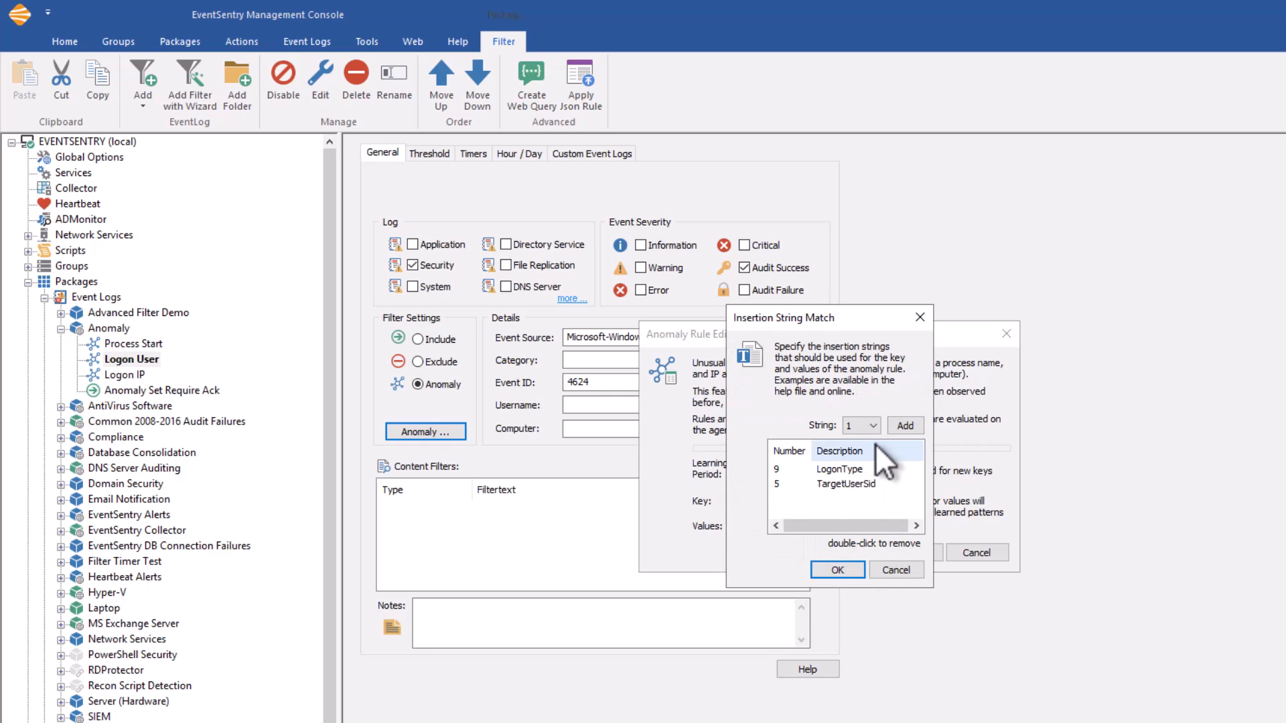
{"action": "left_click", "coordinate": [875, 426]}
{"action": "left_click", "coordinate": [876, 424]}
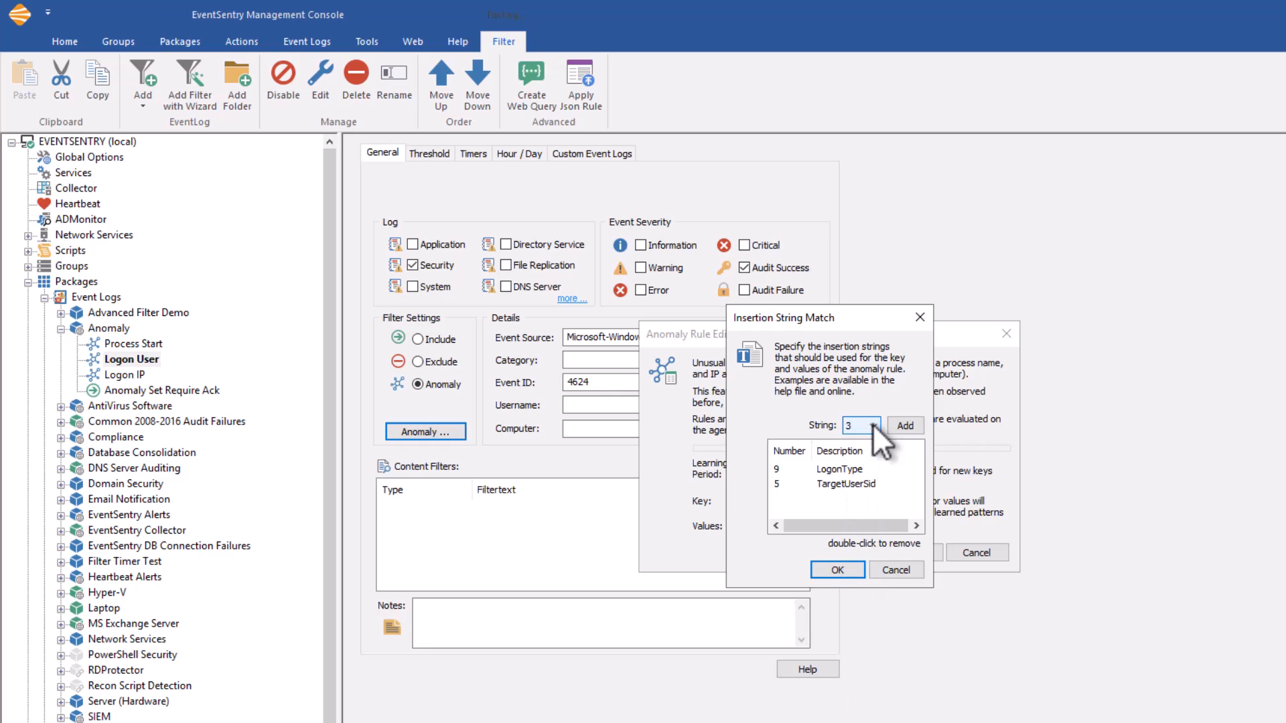
{"action": "left_click", "coordinate": [902, 426]}
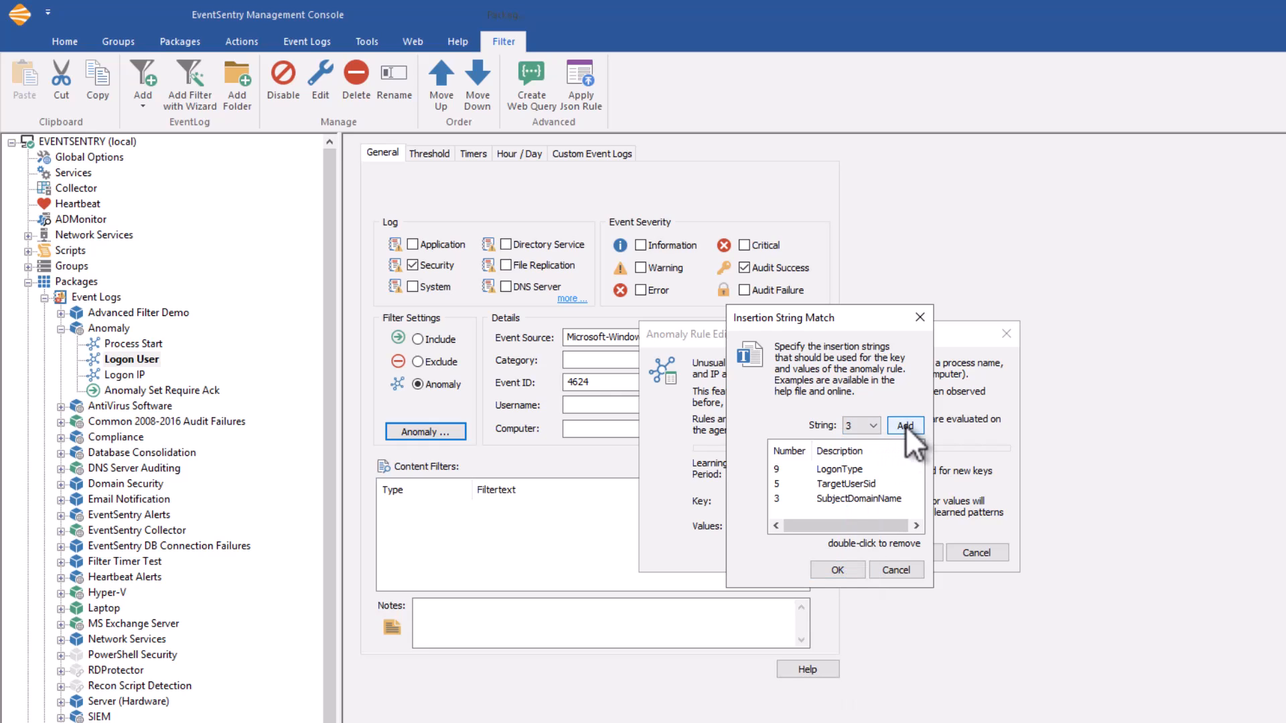
{"action": "left_click", "coordinate": [881, 499]}
{"action": "double_click", "coordinate": [864, 498]}
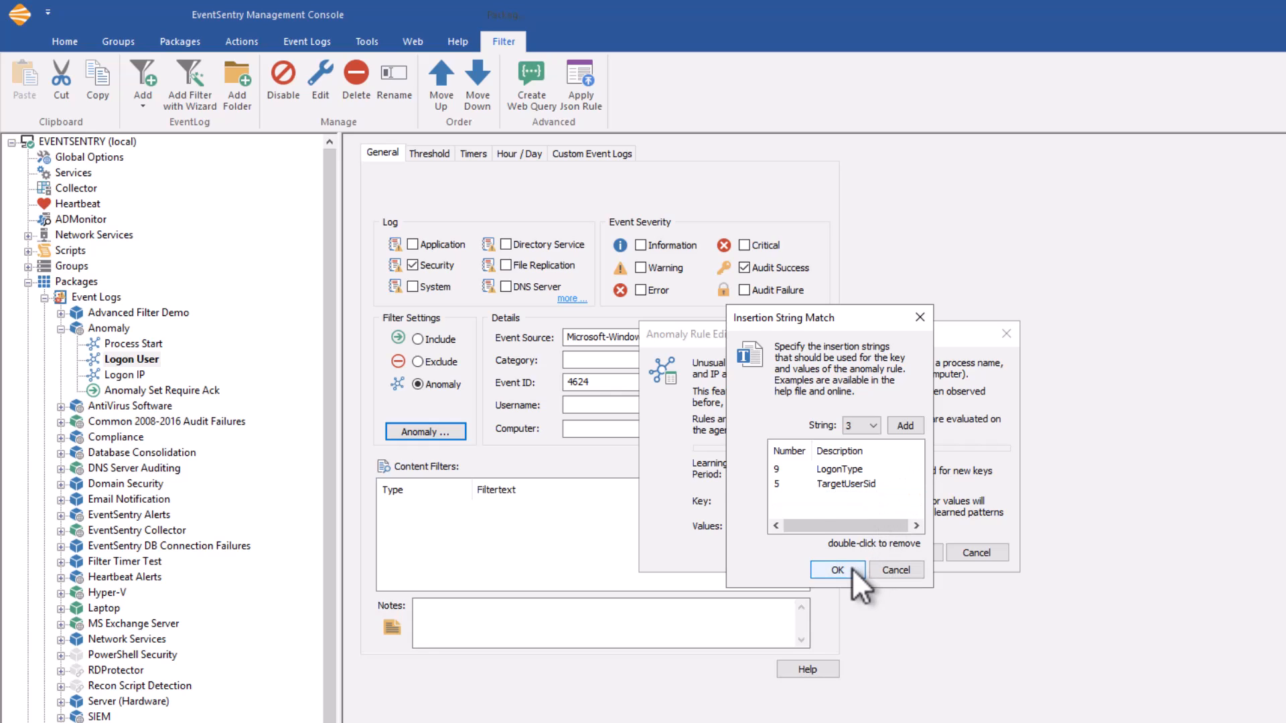
{"action": "left_click", "coordinate": [845, 569]}
{"action": "left_click", "coordinate": [904, 554]}
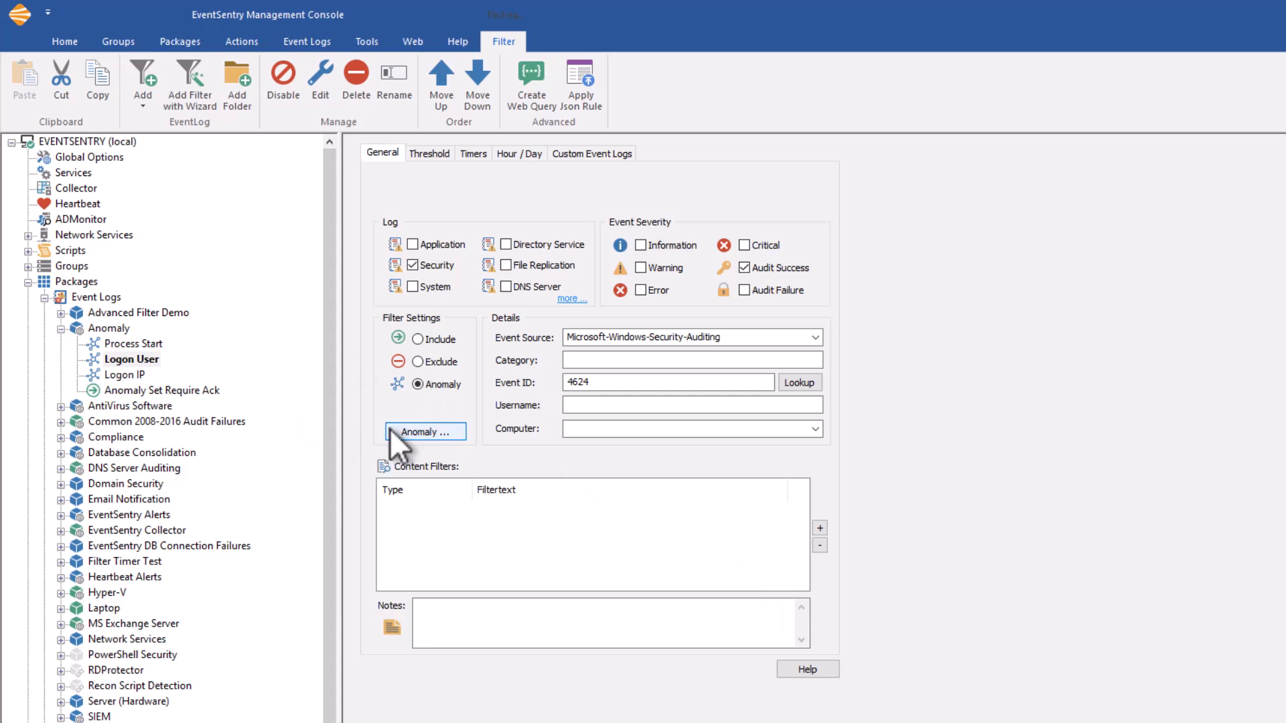
{"action": "left_click", "coordinate": [409, 431]}
{"action": "left_click", "coordinate": [976, 554]}
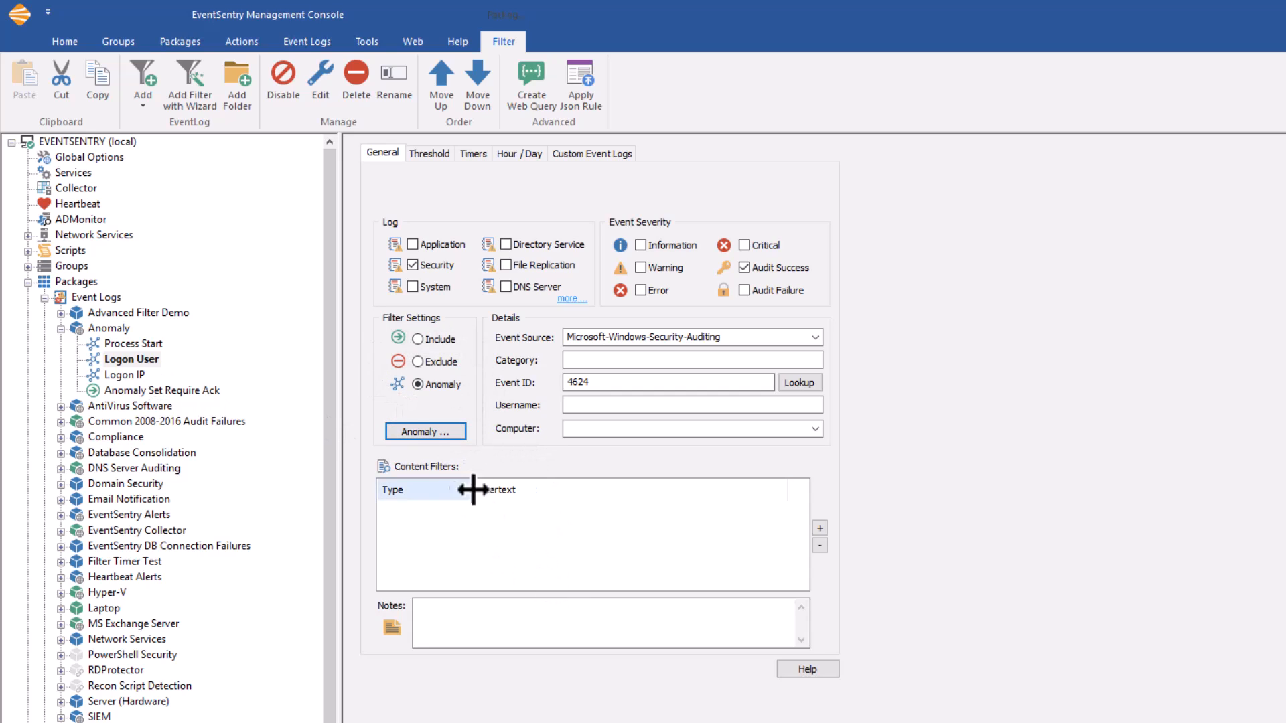
{"action": "mouse_move", "coordinate": [621, 440]}
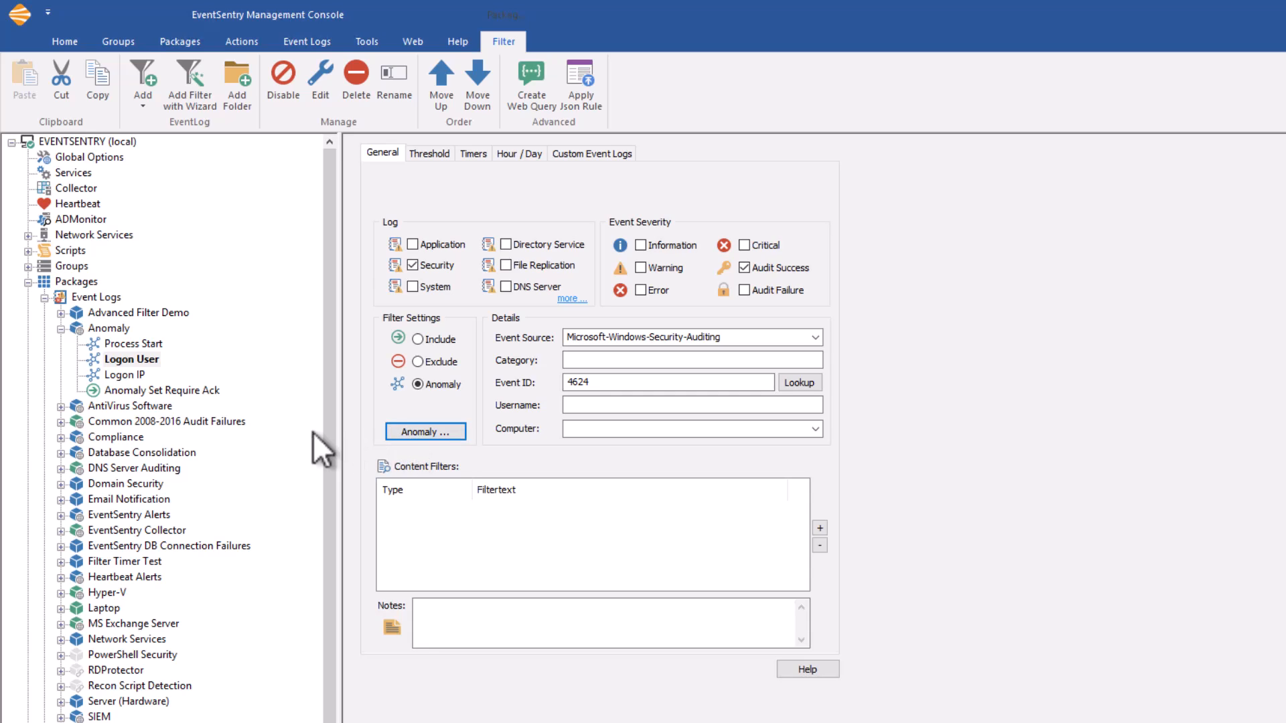
Set the Anomaly Set Require Ack filter's advanced options to process only events with Anomaly Detected.
{"action": "left_click", "coordinate": [185, 389]}
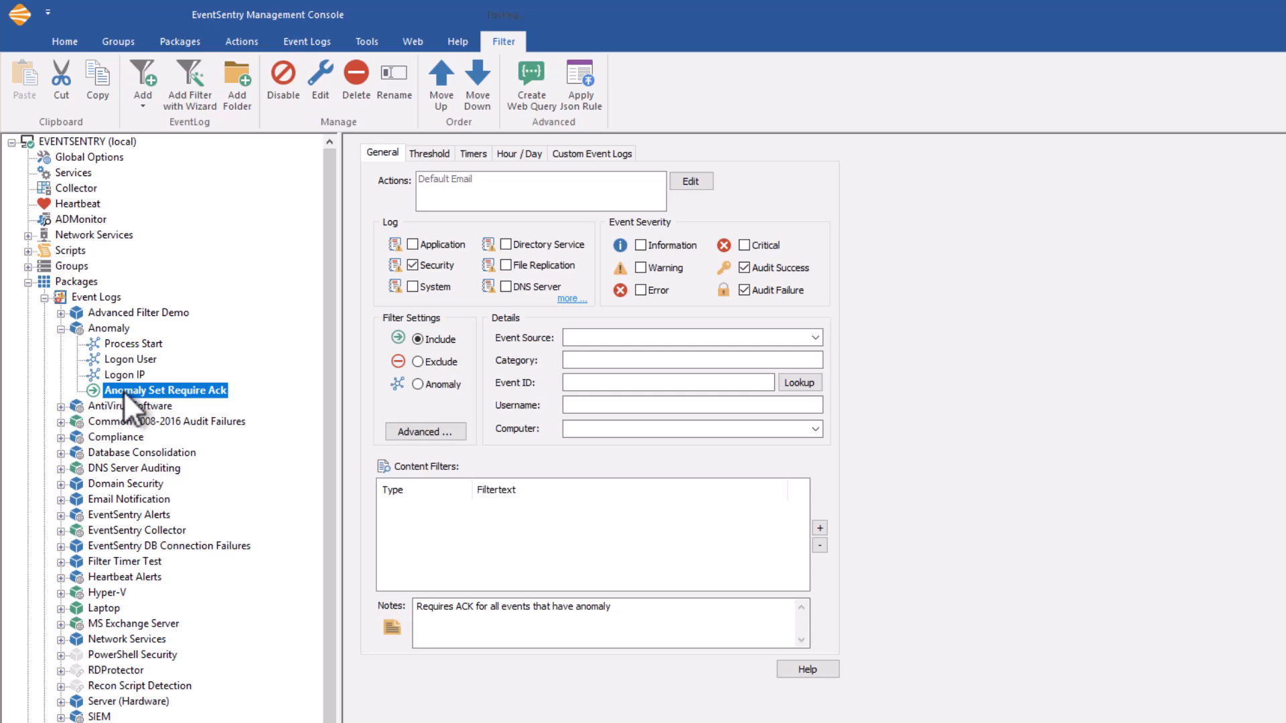
{"action": "left_click", "coordinate": [434, 431]}
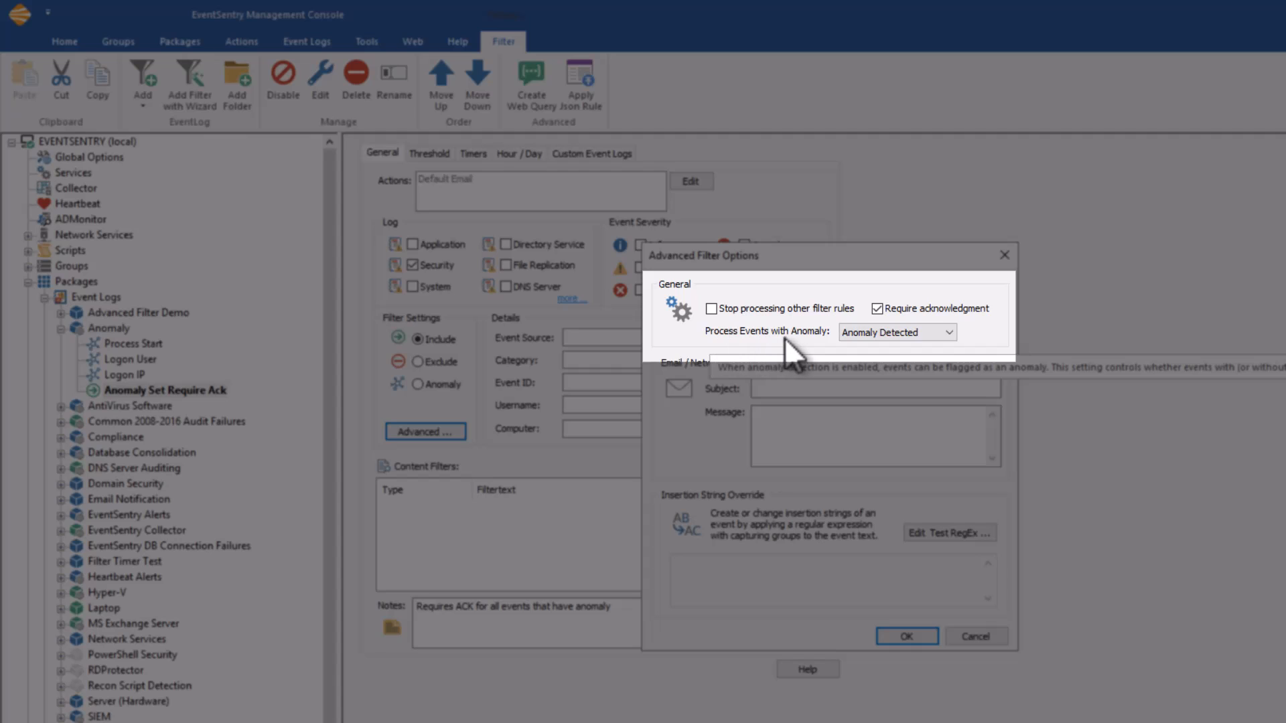
{"action": "left_click", "coordinate": [908, 333]}
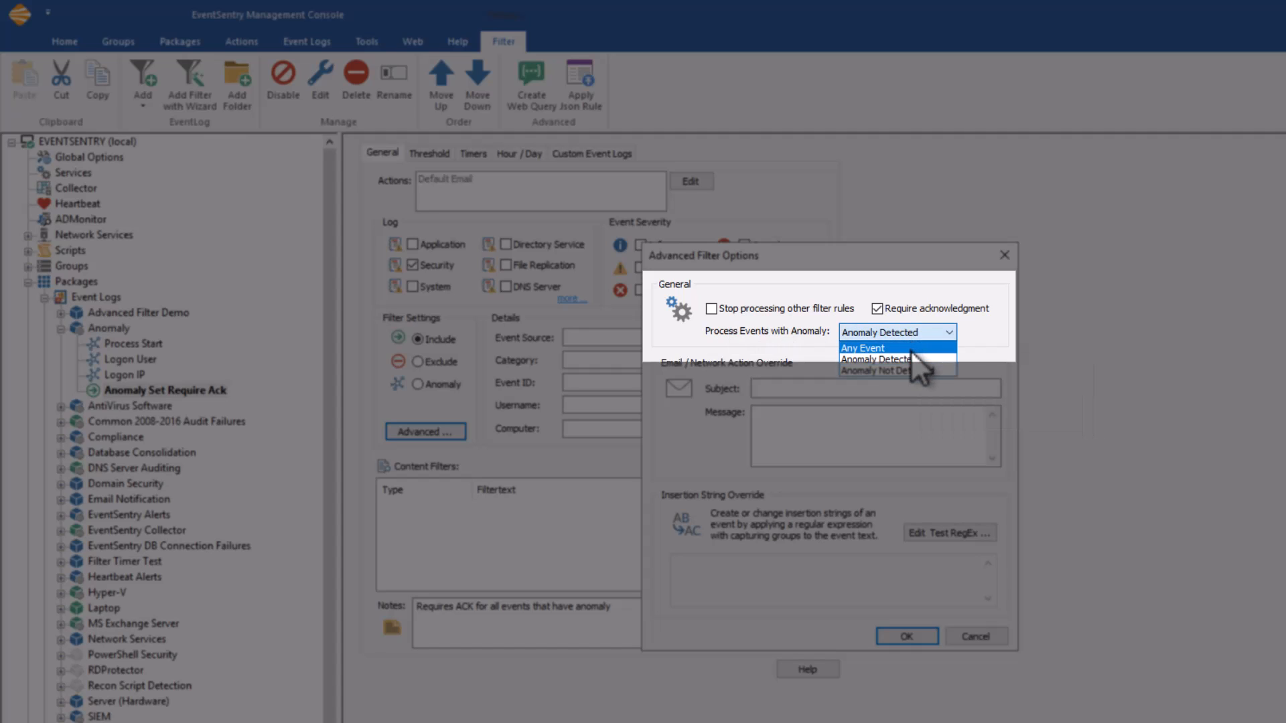
{"action": "left_click", "coordinate": [911, 347]}
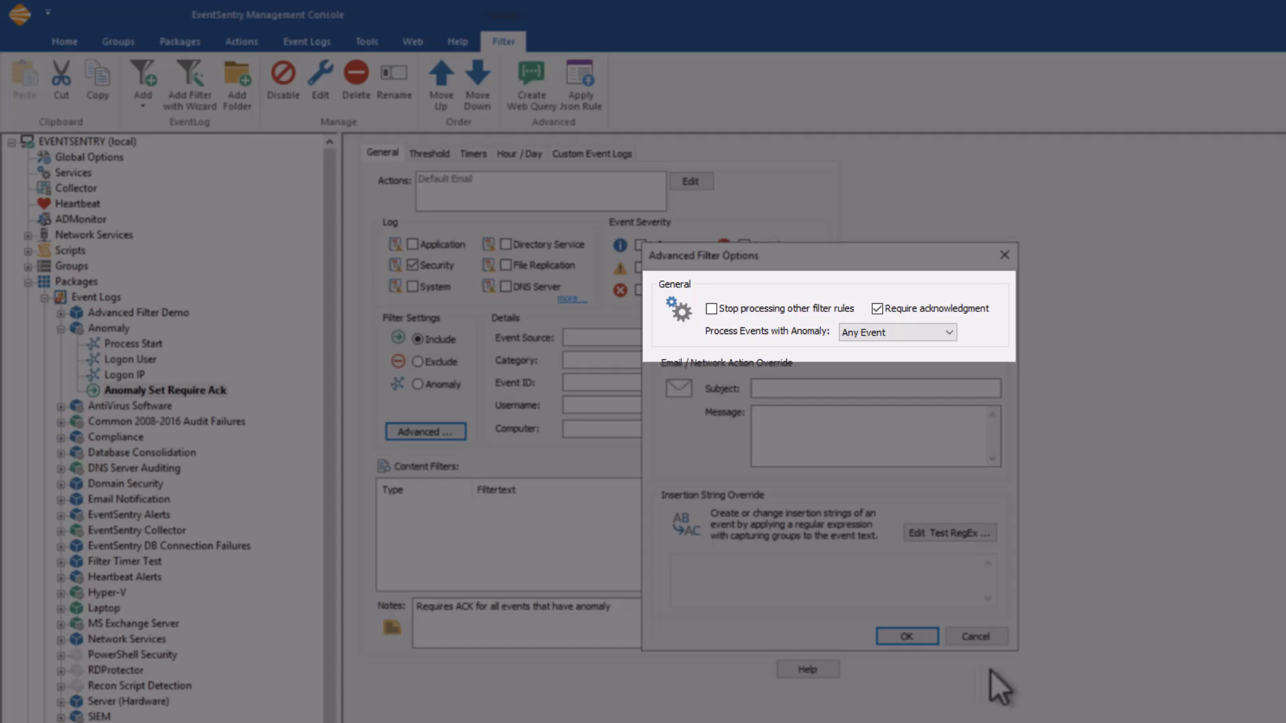
{"action": "left_click", "coordinate": [910, 329]}
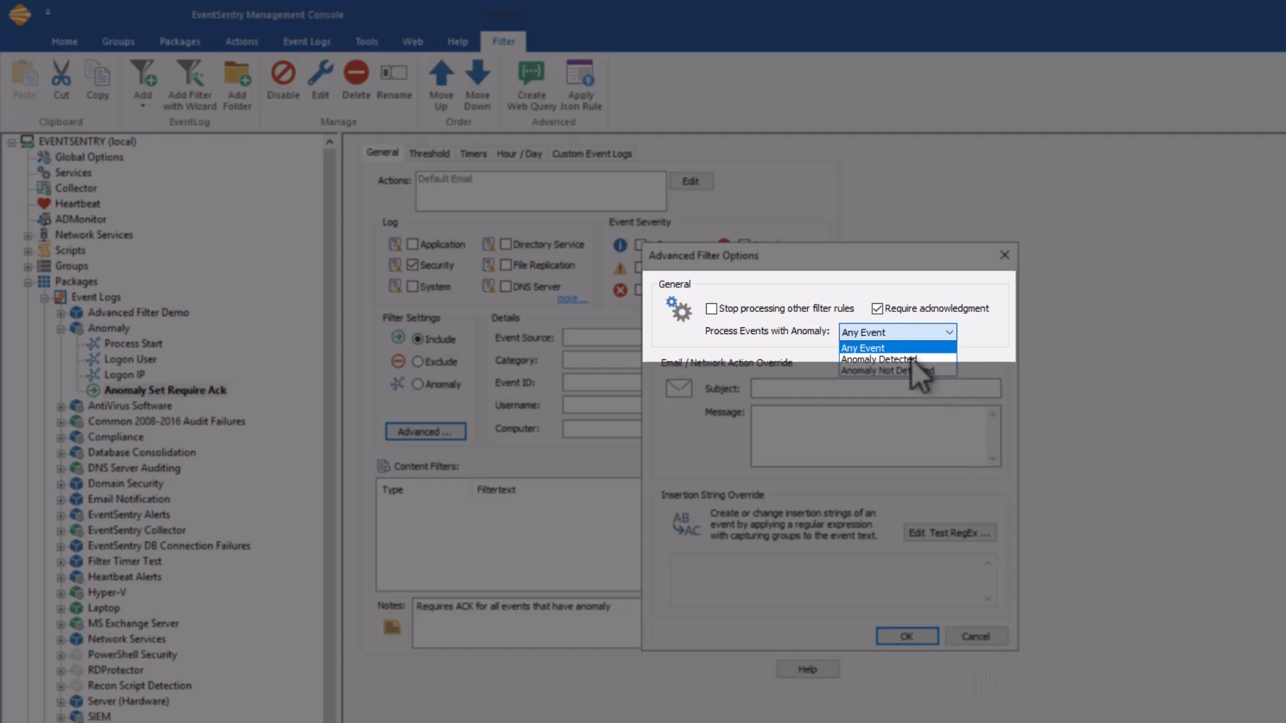
{"action": "left_click", "coordinate": [910, 361]}
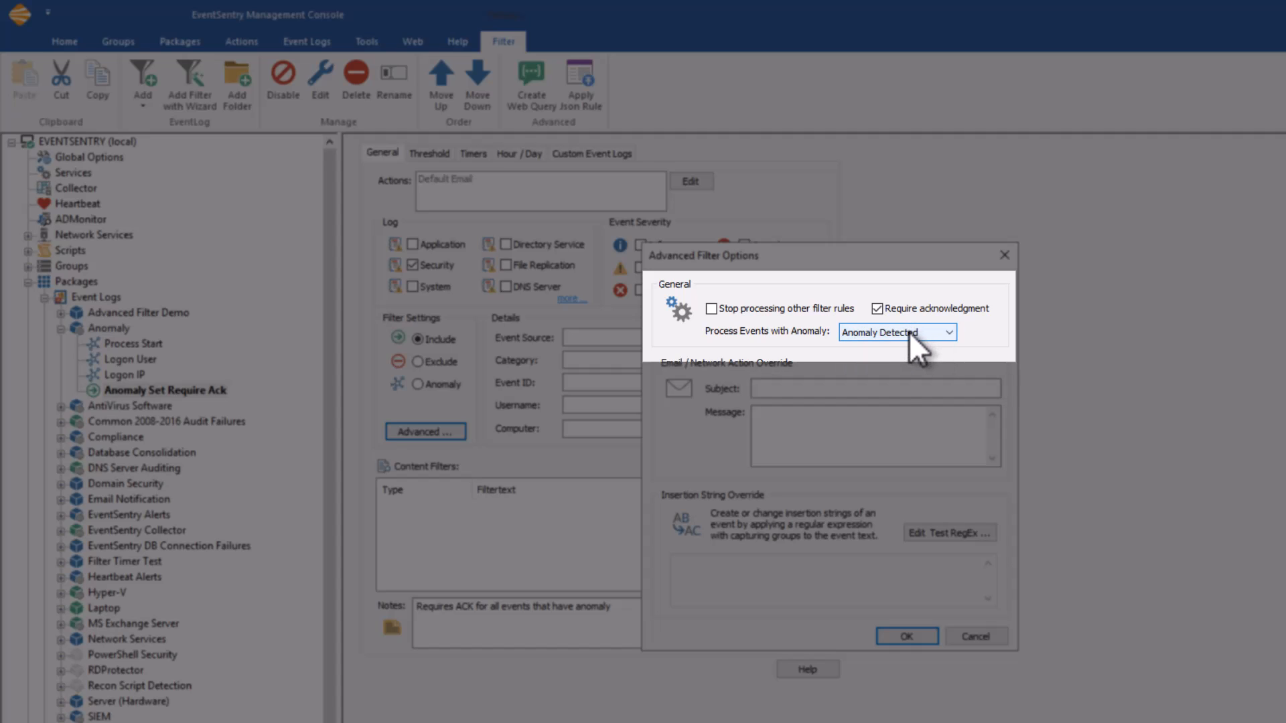
{"action": "mouse_move", "coordinate": [850, 332]}
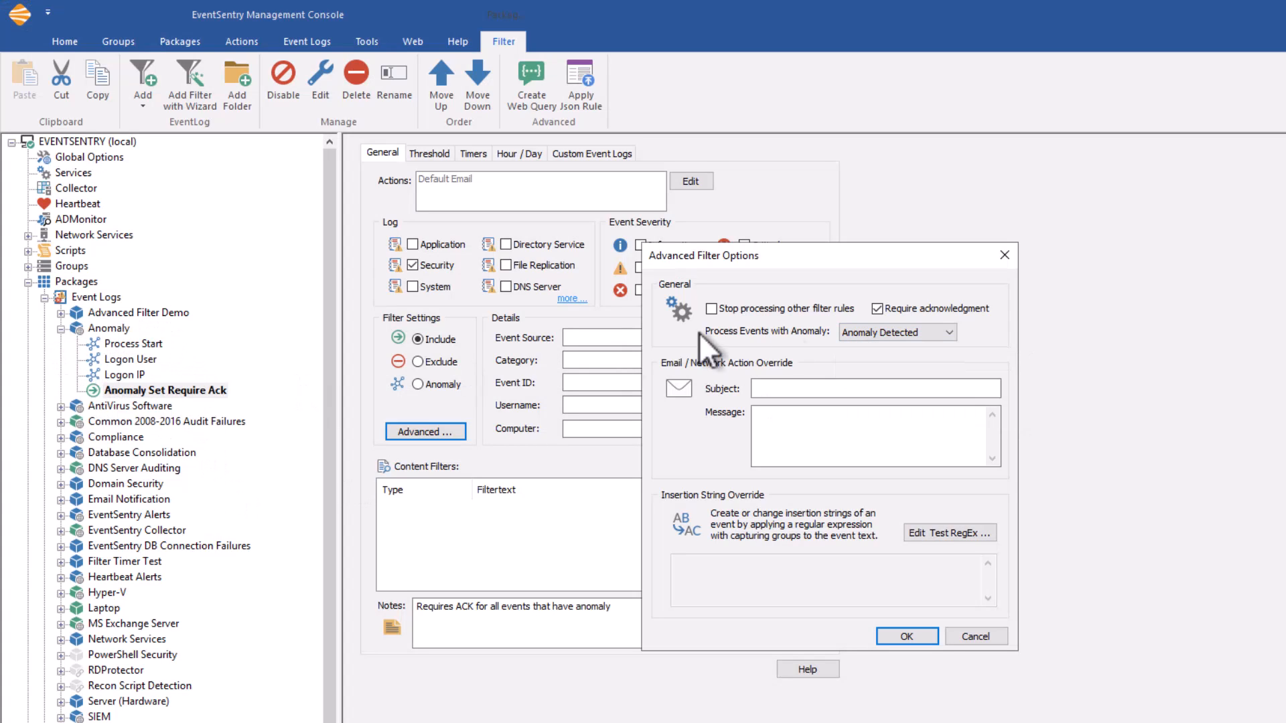
{"action": "mouse_move", "coordinate": [898, 310]}
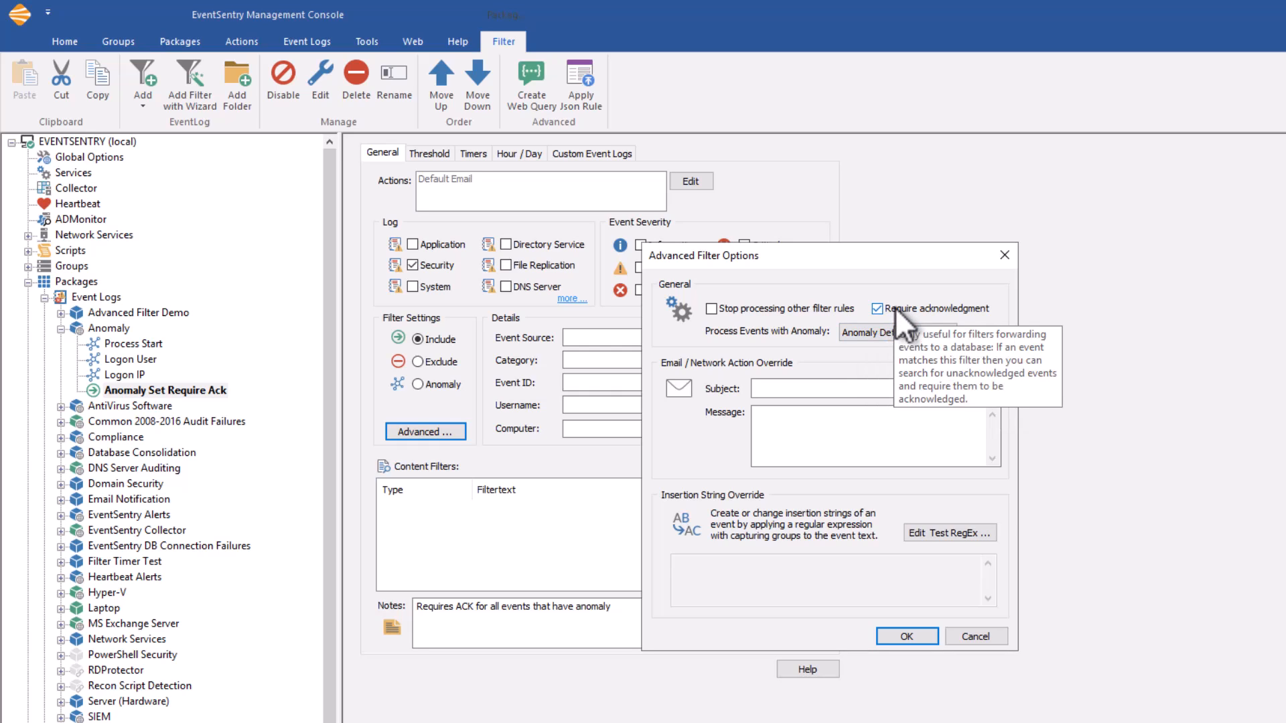
{"action": "left_click", "coordinate": [912, 637]}
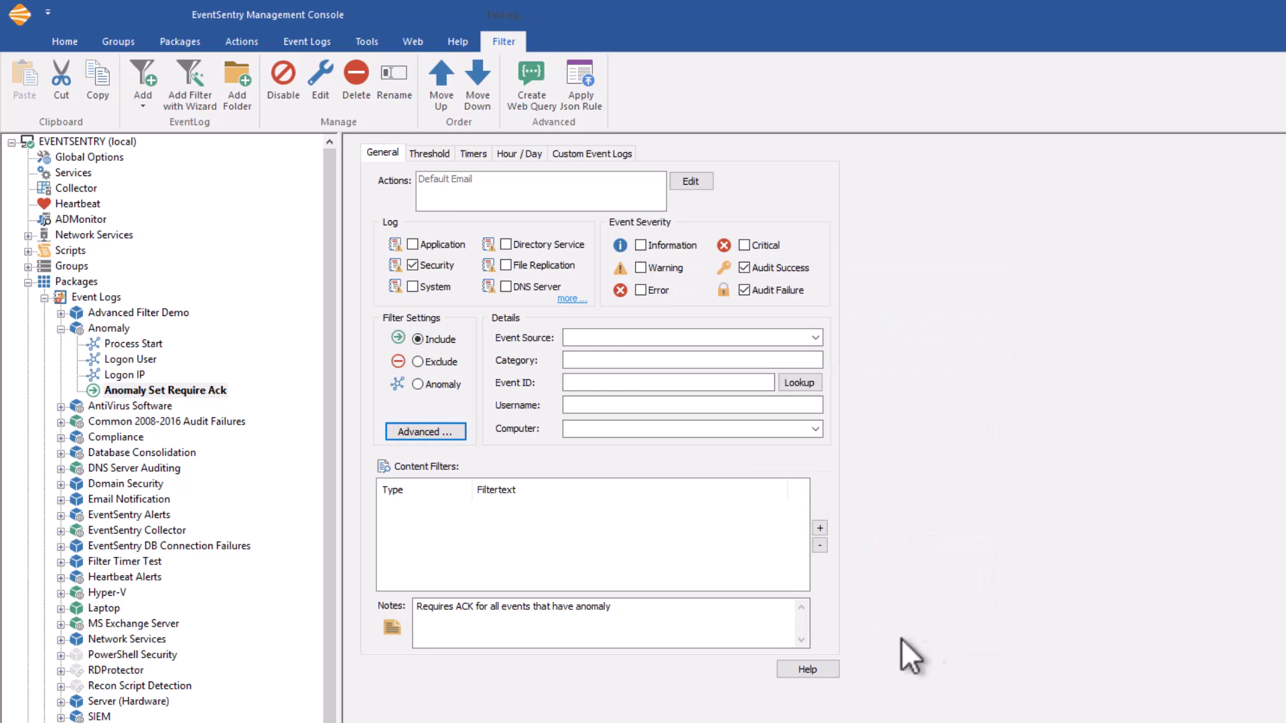
Replace the Anomaly package's Default Email override action with Primary Database, and check the action on the Anomaly Set Require Ack filter.
{"action": "right_click", "coordinate": [119, 331]}
{"action": "left_click", "coordinate": [133, 340]}
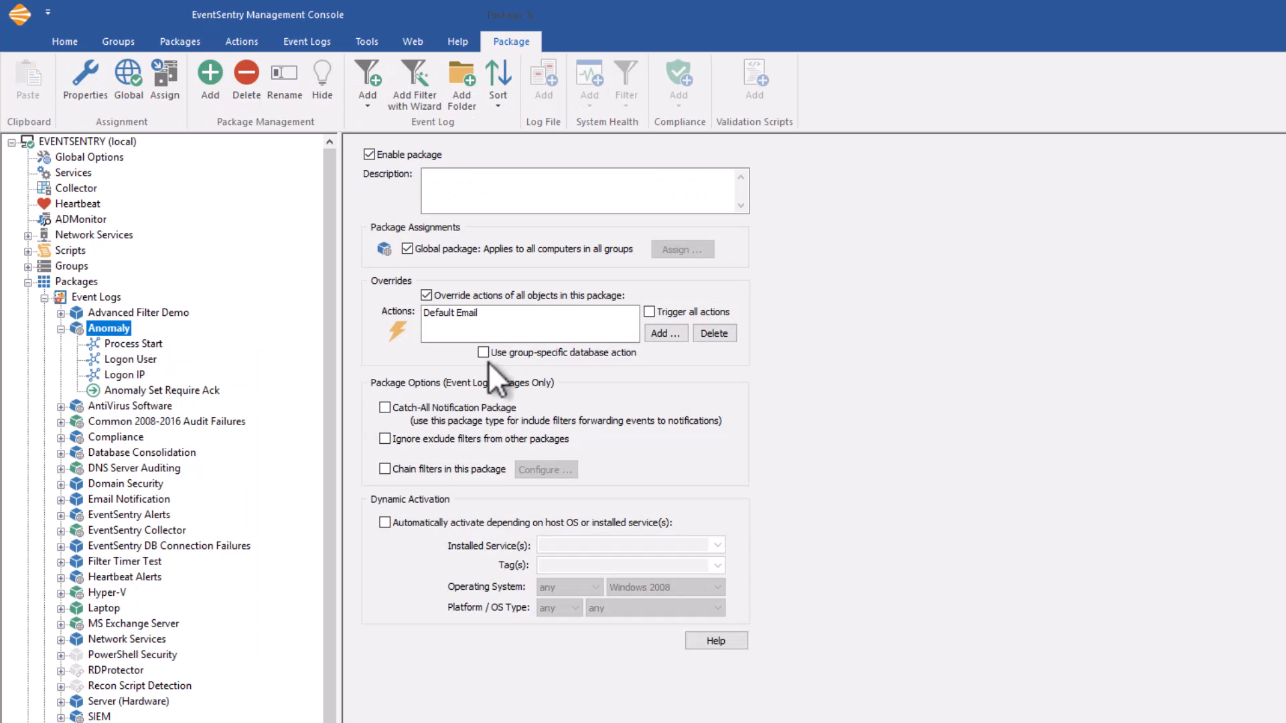
{"action": "left_click", "coordinate": [460, 313]}
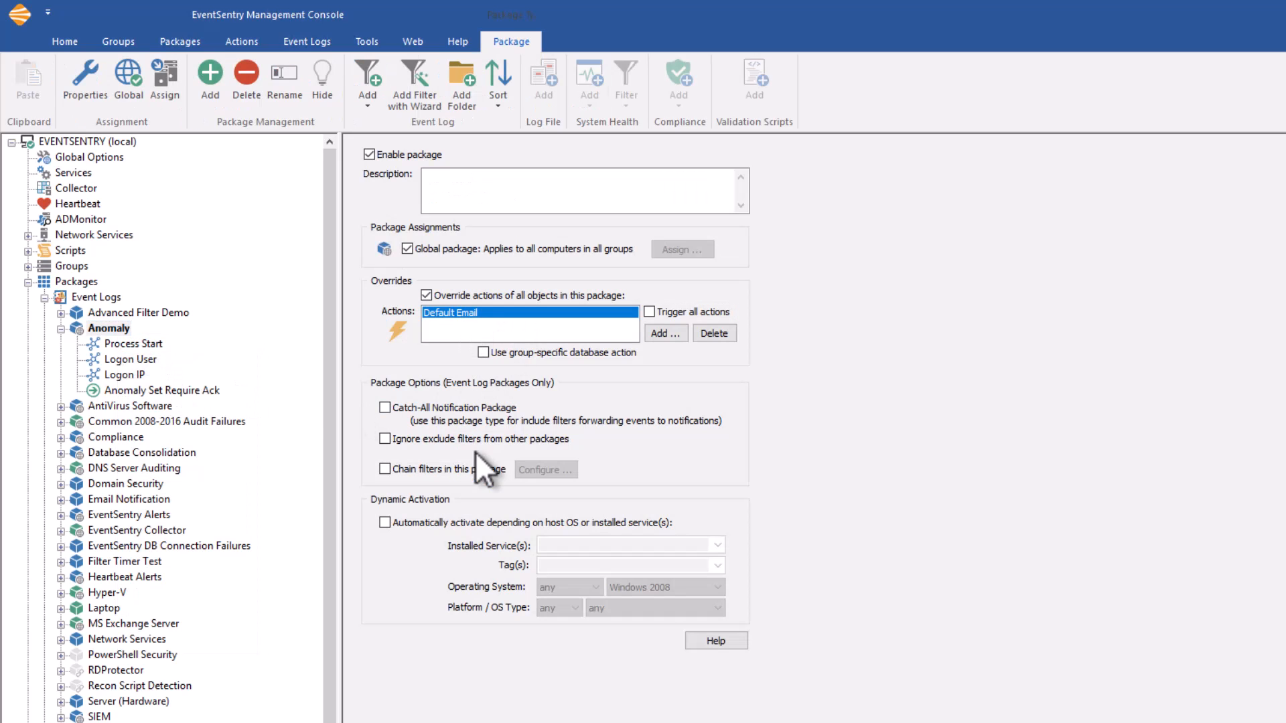
{"action": "left_click", "coordinate": [665, 333]}
{"action": "left_click", "coordinate": [670, 335]}
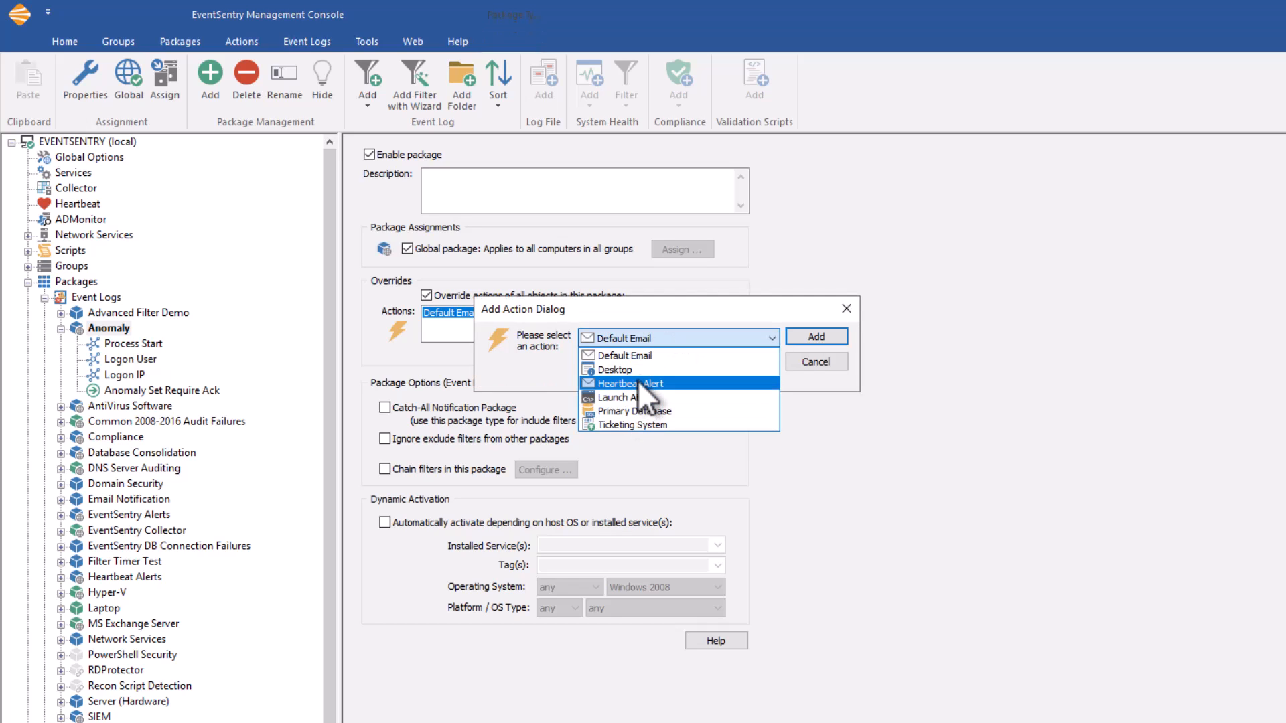
{"action": "left_click", "coordinate": [638, 410]}
{"action": "left_click", "coordinate": [814, 338]}
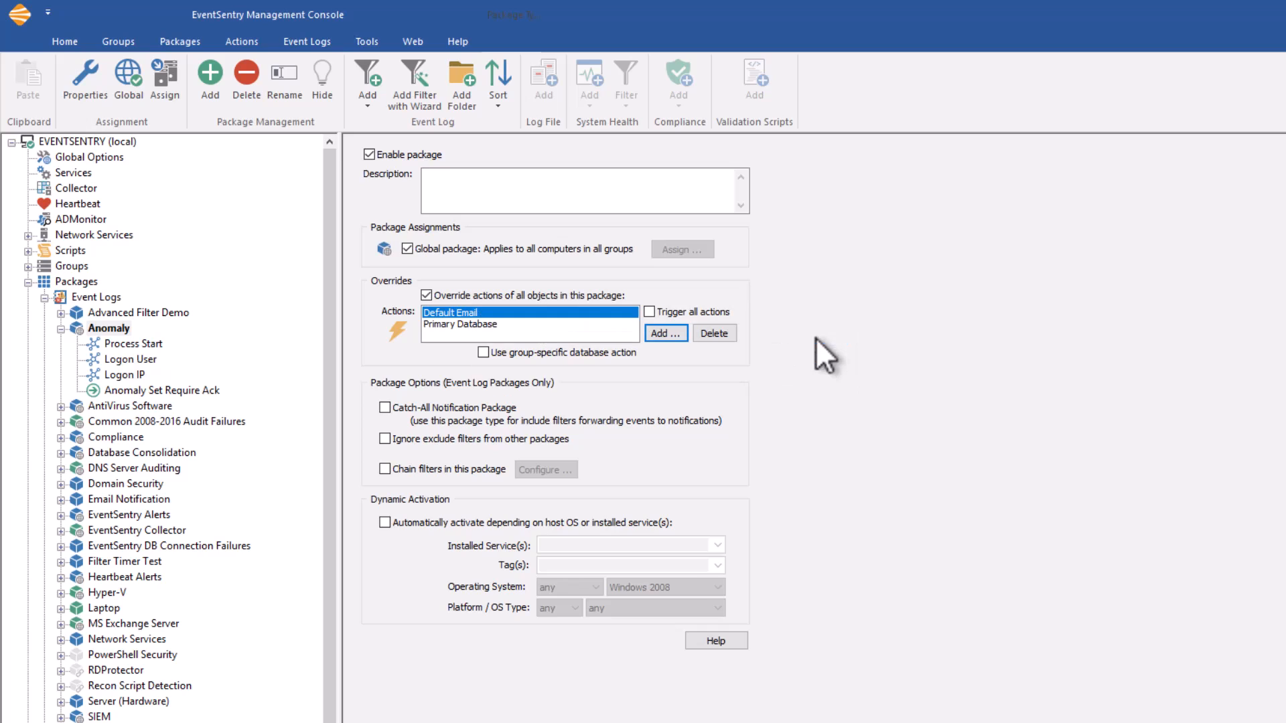
{"action": "left_click", "coordinate": [716, 333]}
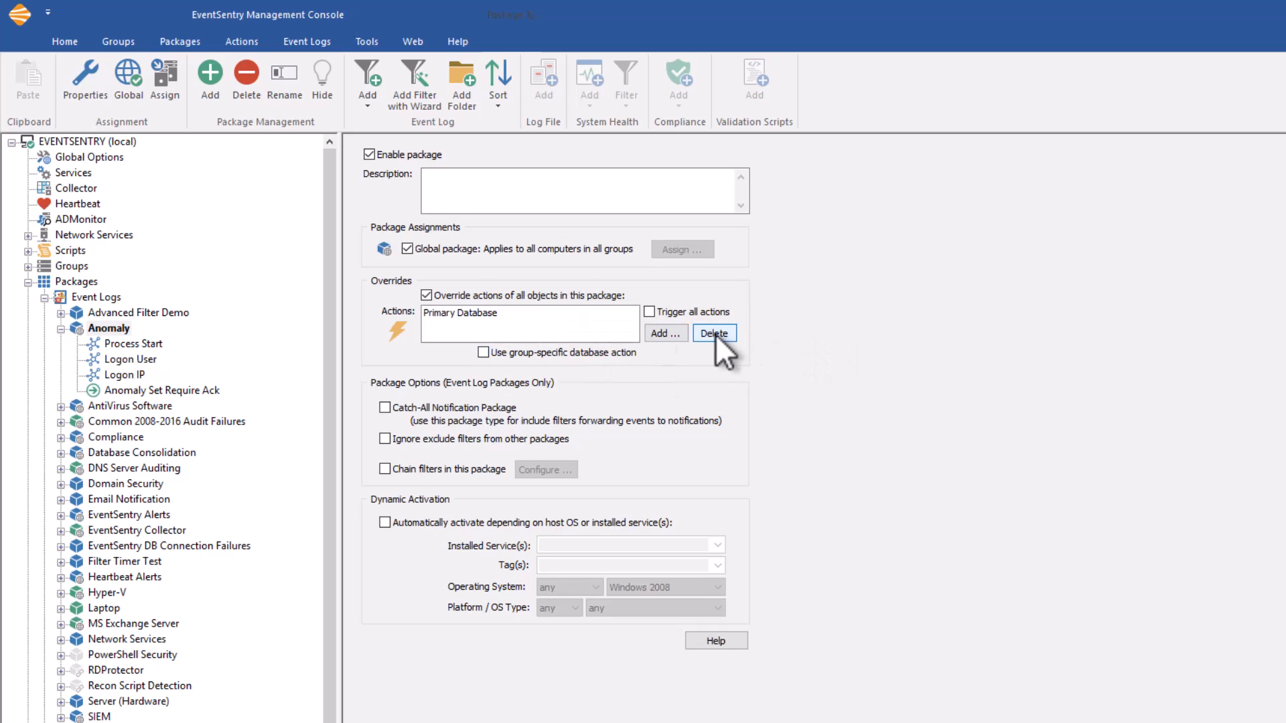
{"action": "left_click", "coordinate": [473, 314]}
{"action": "left_click", "coordinate": [170, 391]}
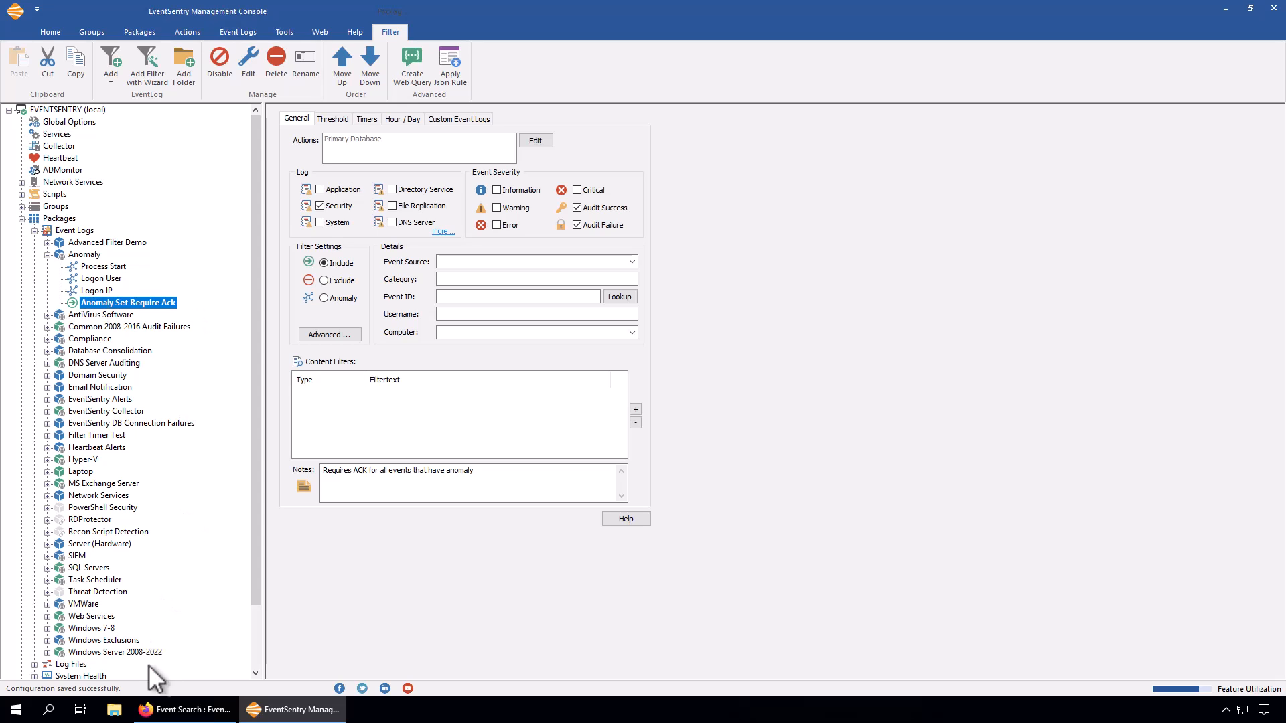
Switch to the EventSentry web reports in Firefox and enter the filter isanomaly:Yes in the Process Tracking search.
{"action": "left_click", "coordinate": [181, 712]}
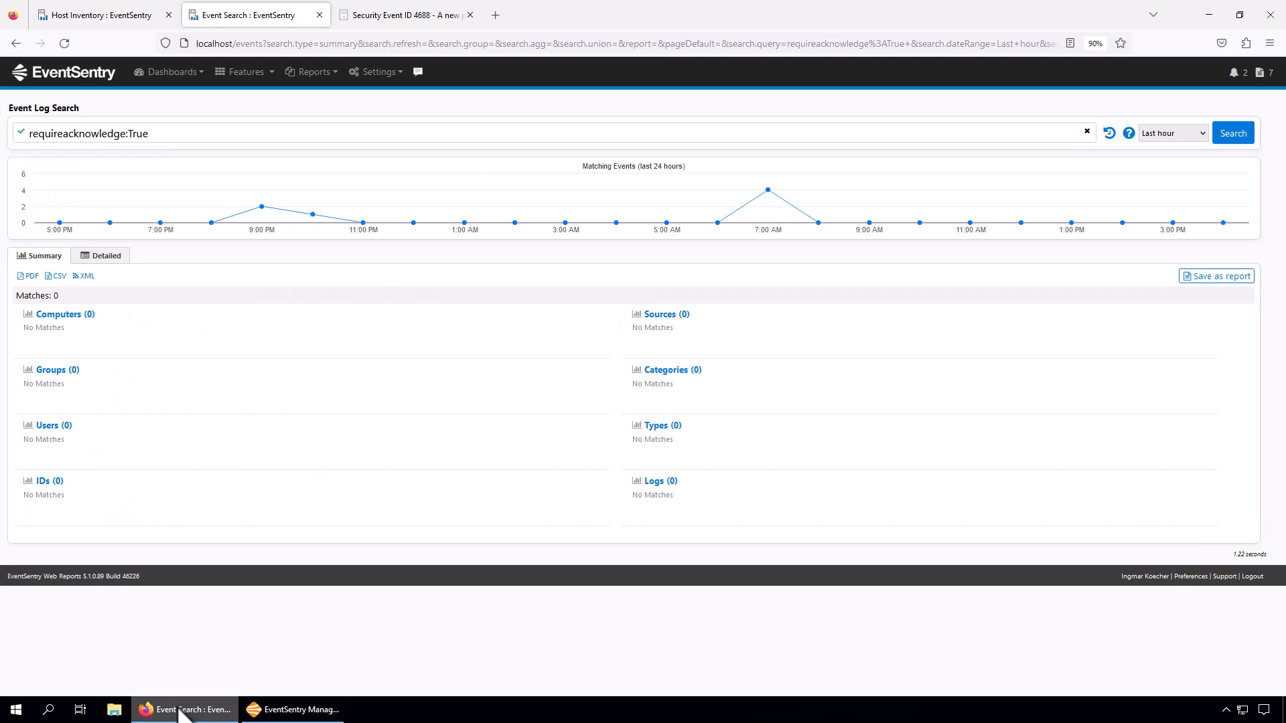
{"action": "left_click", "coordinate": [245, 72]}
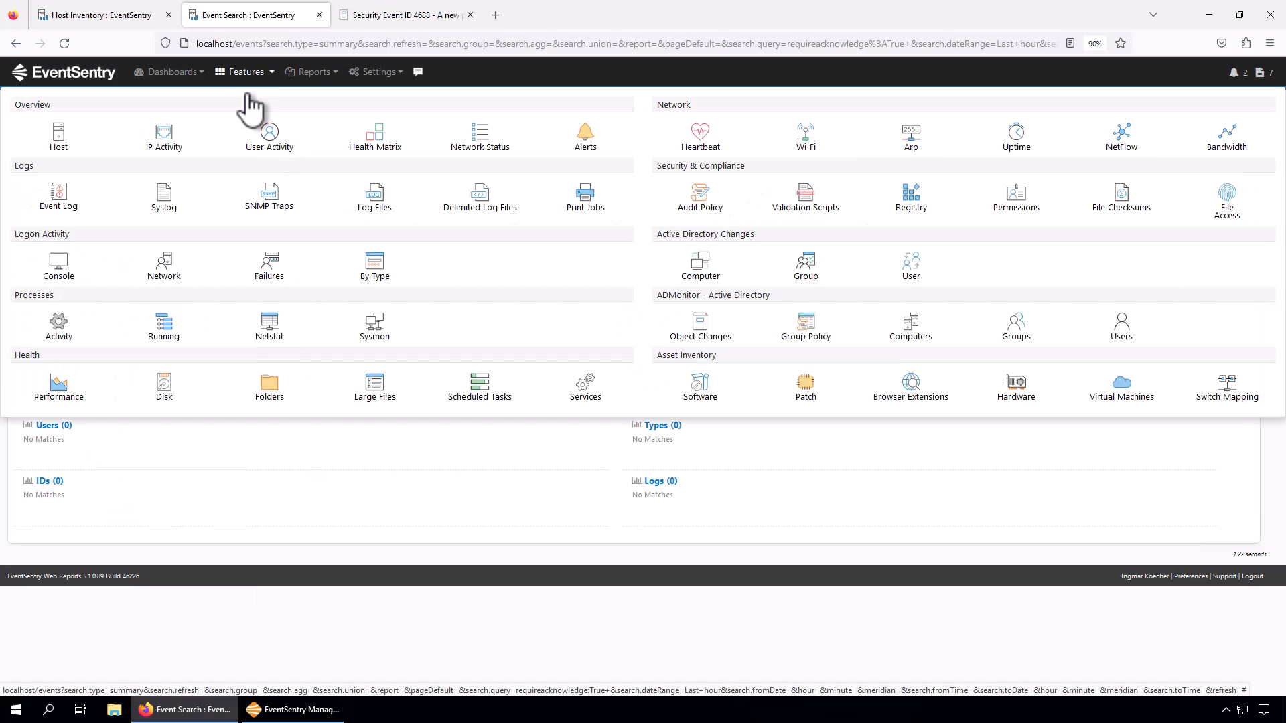
{"action": "left_click", "coordinate": [56, 324]}
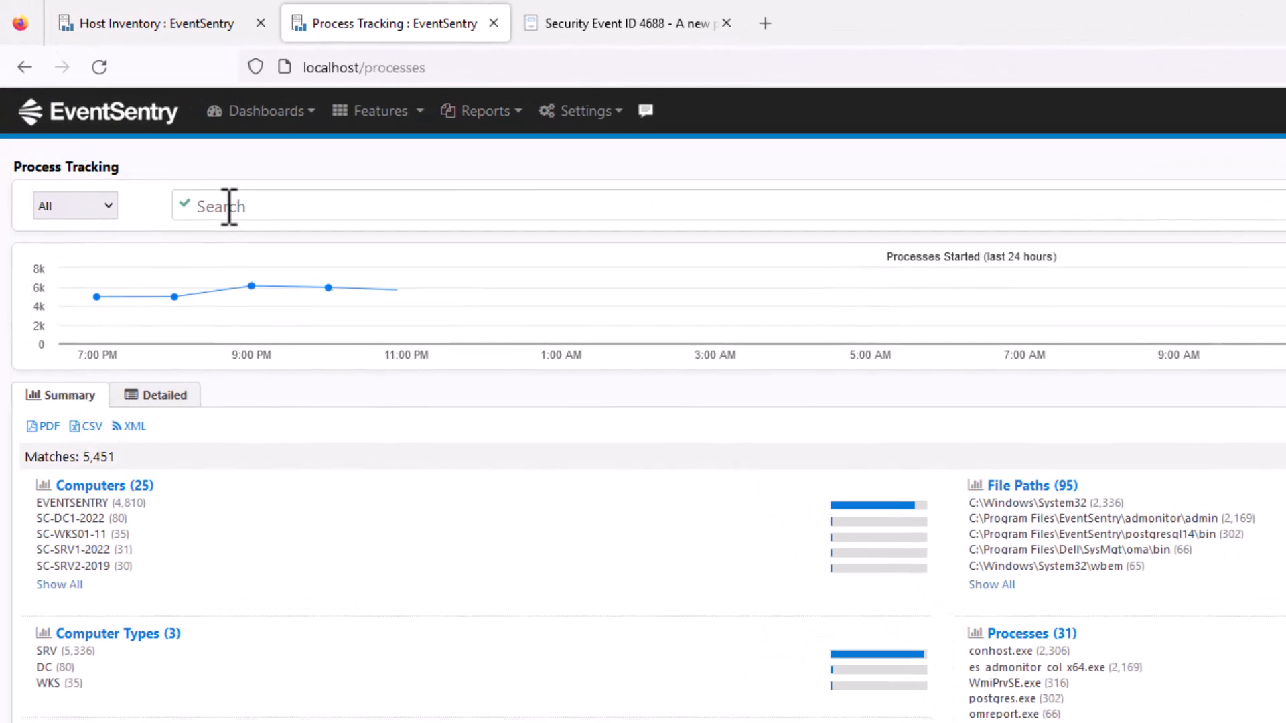
{"action": "left_click", "coordinate": [176, 152]}
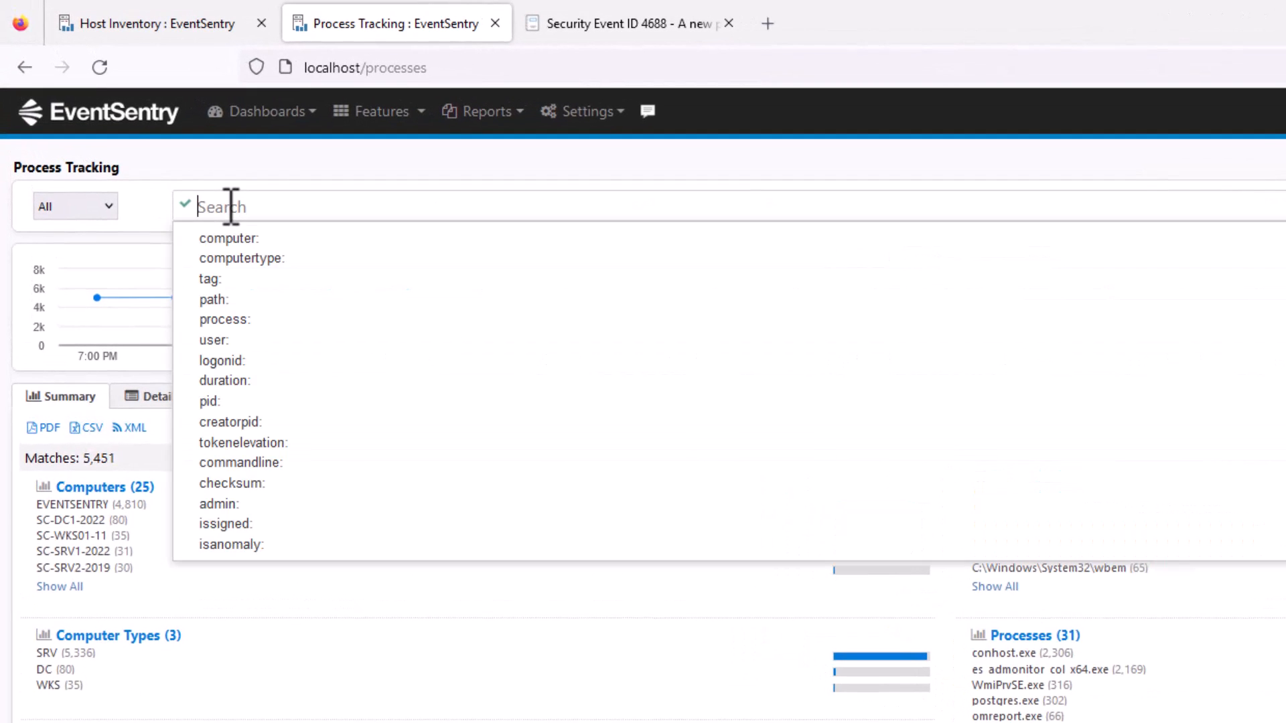
{"action": "left_click", "coordinate": [231, 546]}
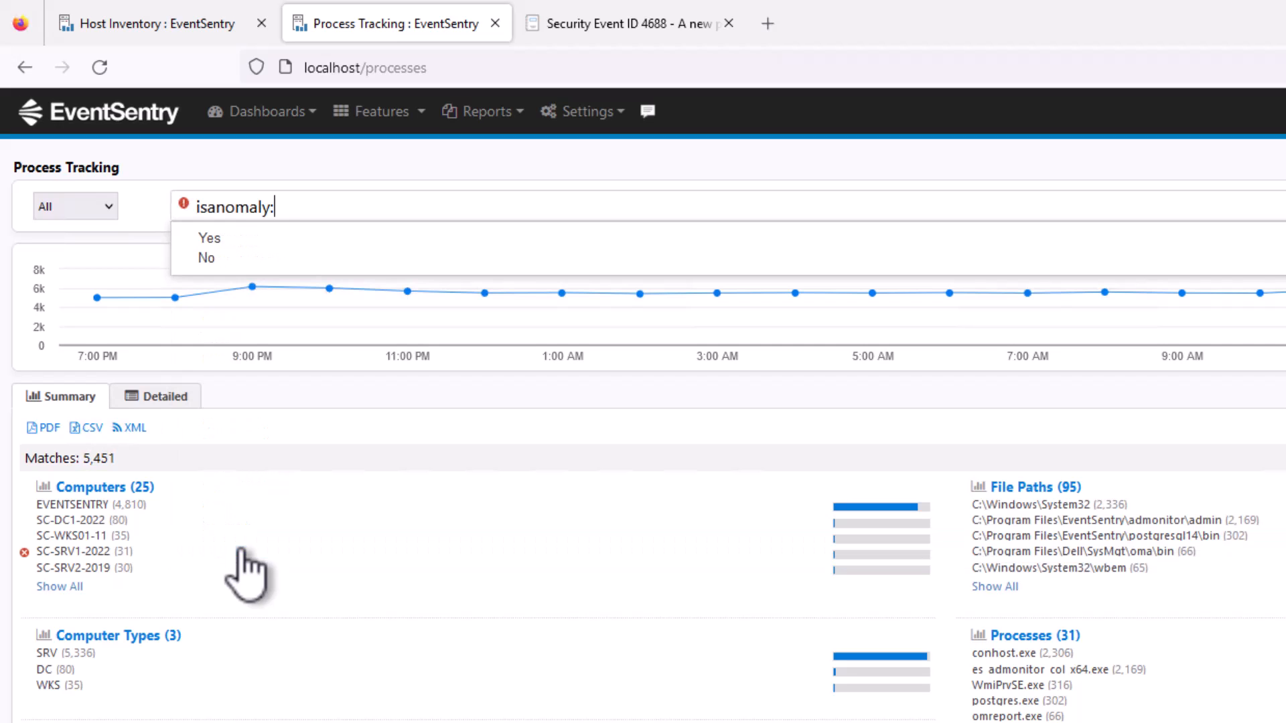
{"action": "left_click", "coordinate": [228, 239]}
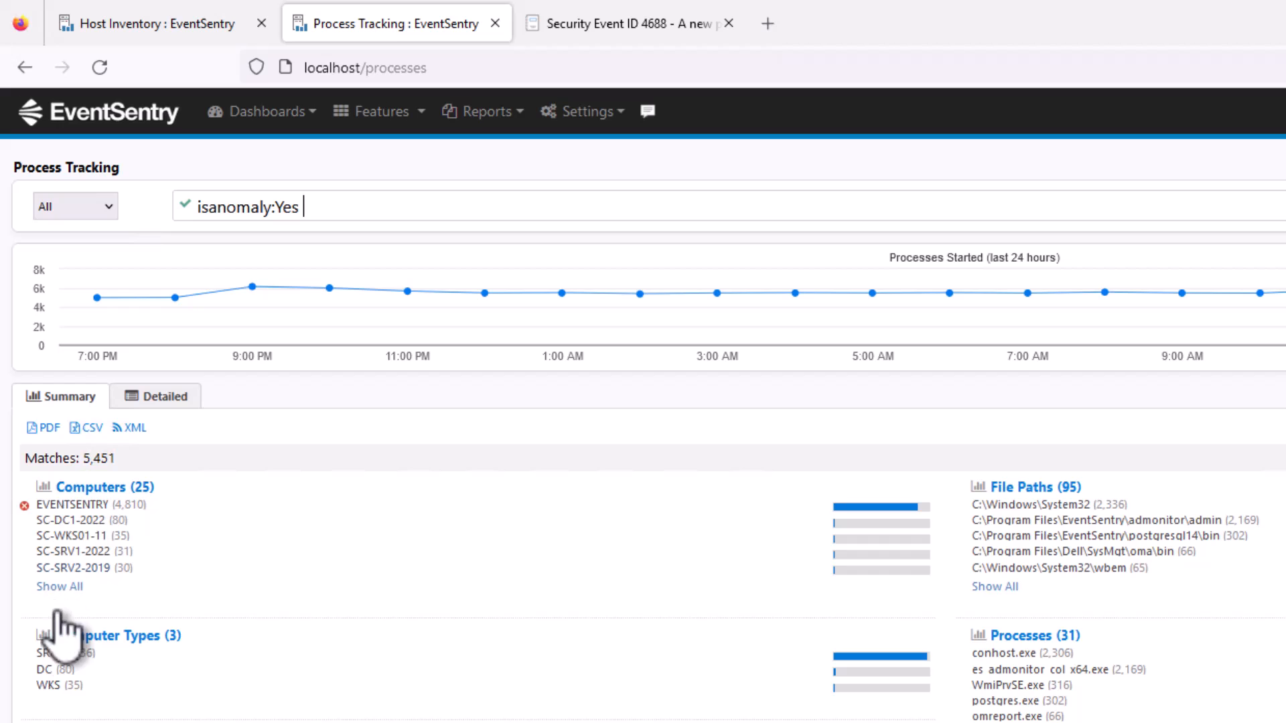
Open the Console Logons report and list its available search fields, looking for isanomaly.
{"action": "left_click", "coordinate": [377, 111]}
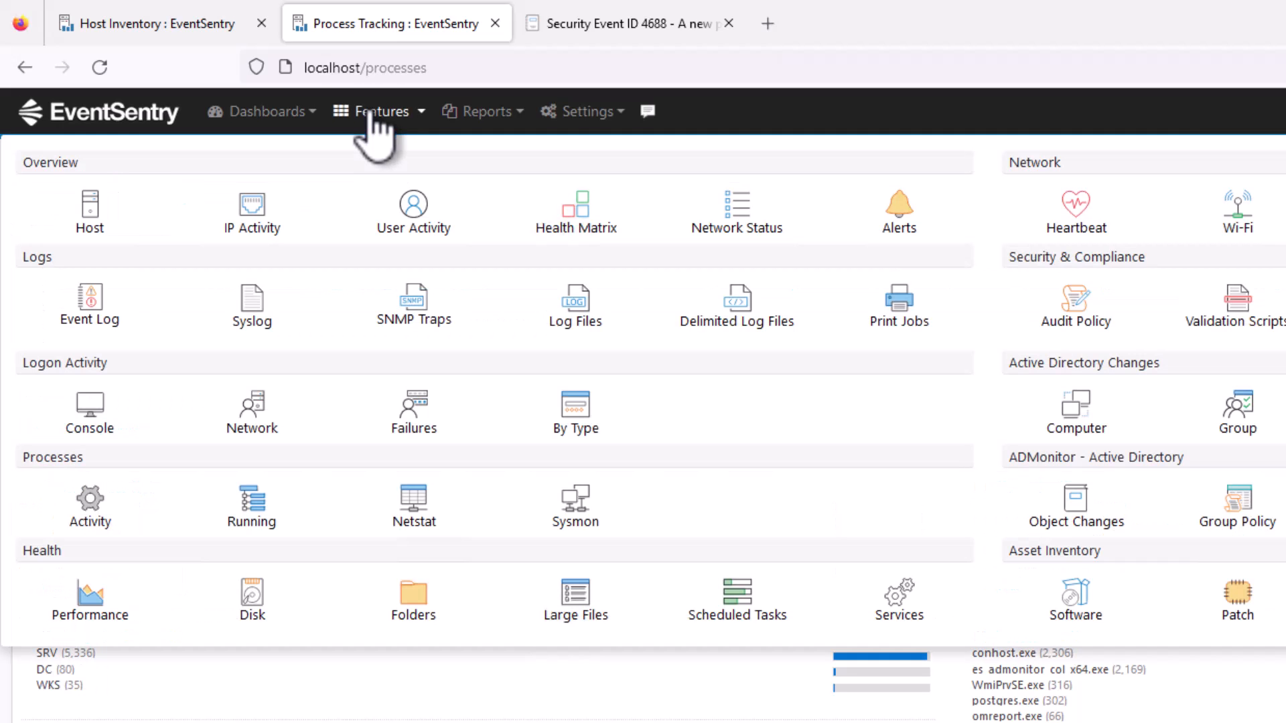
{"action": "left_click", "coordinate": [91, 430]}
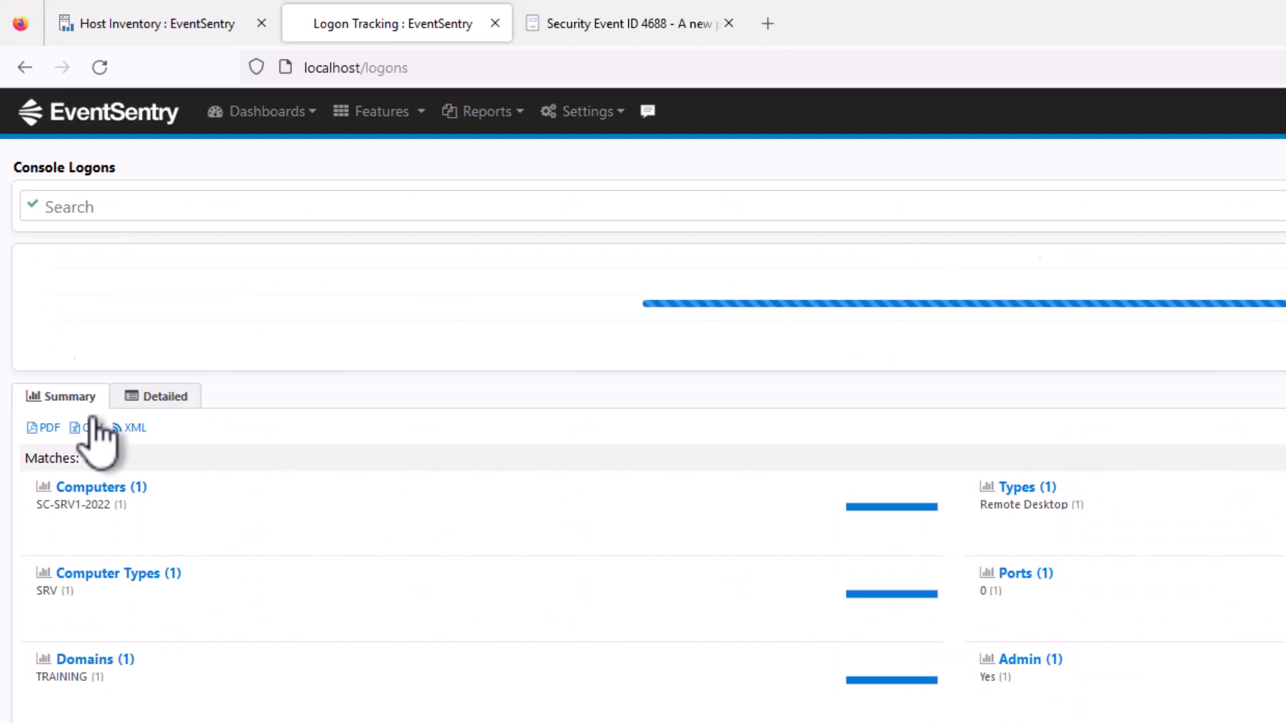
{"action": "left_click", "coordinate": [120, 211]}
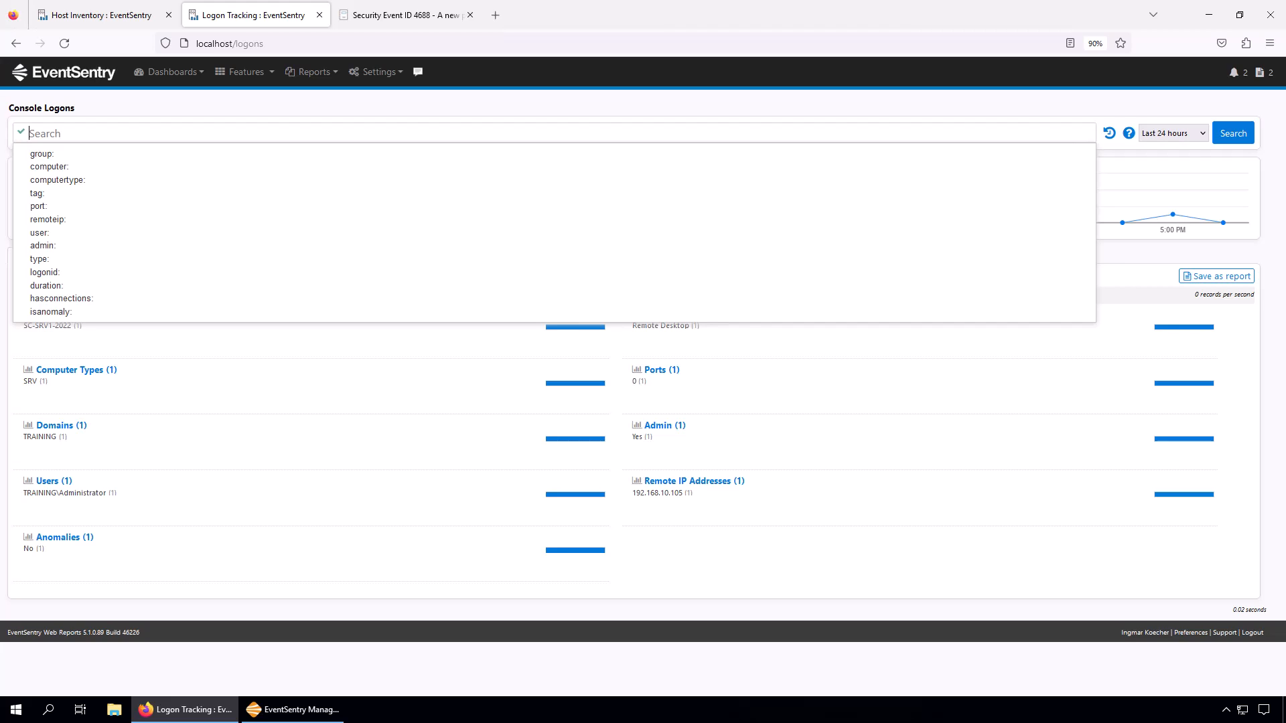
Switch to the EventSentry Management Console and examine the learning period settings in the Process Start filter's anomaly rule.
{"action": "left_click", "coordinate": [312, 712]}
{"action": "left_click", "coordinate": [118, 269]}
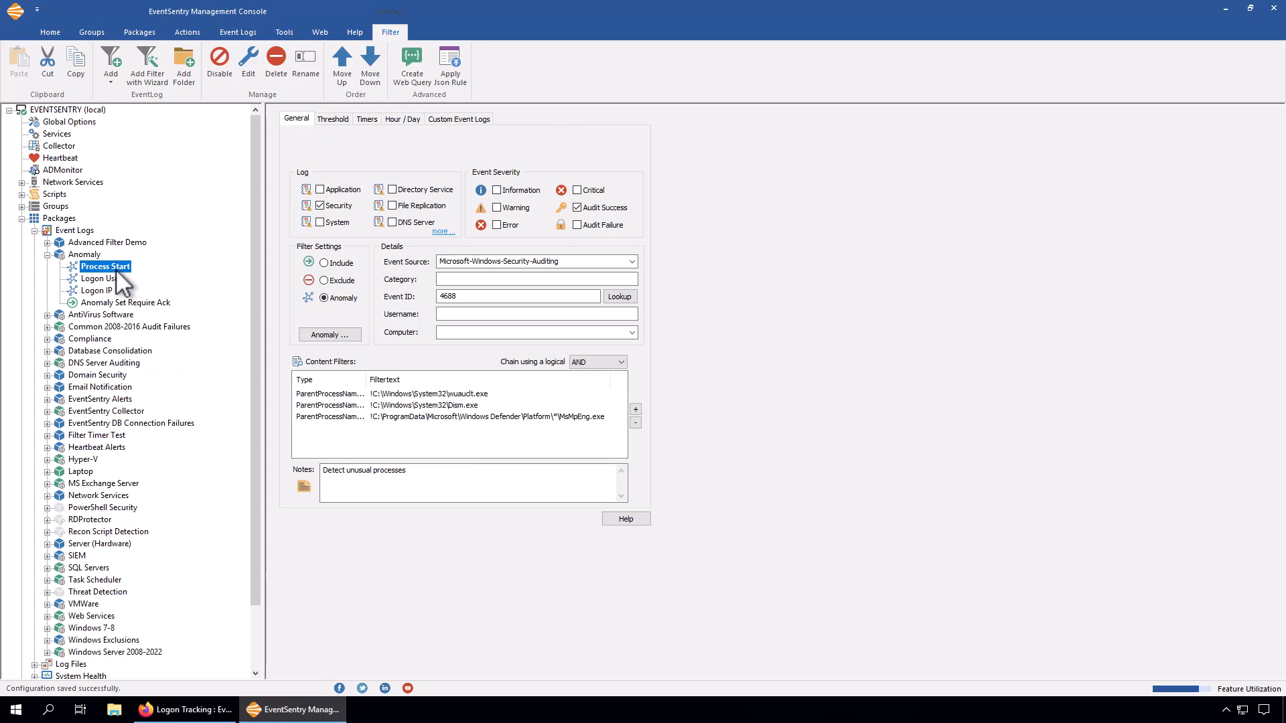
{"action": "left_click", "coordinate": [325, 335]}
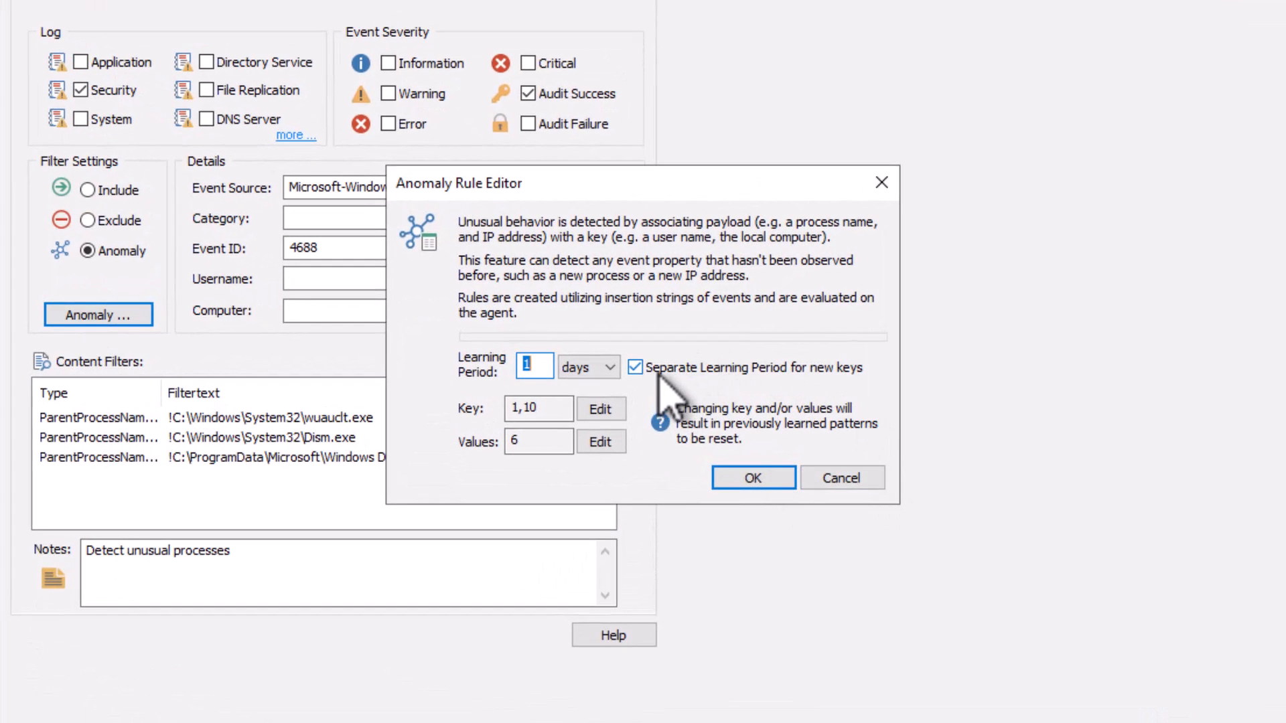
{"action": "mouse_move", "coordinate": [647, 377]}
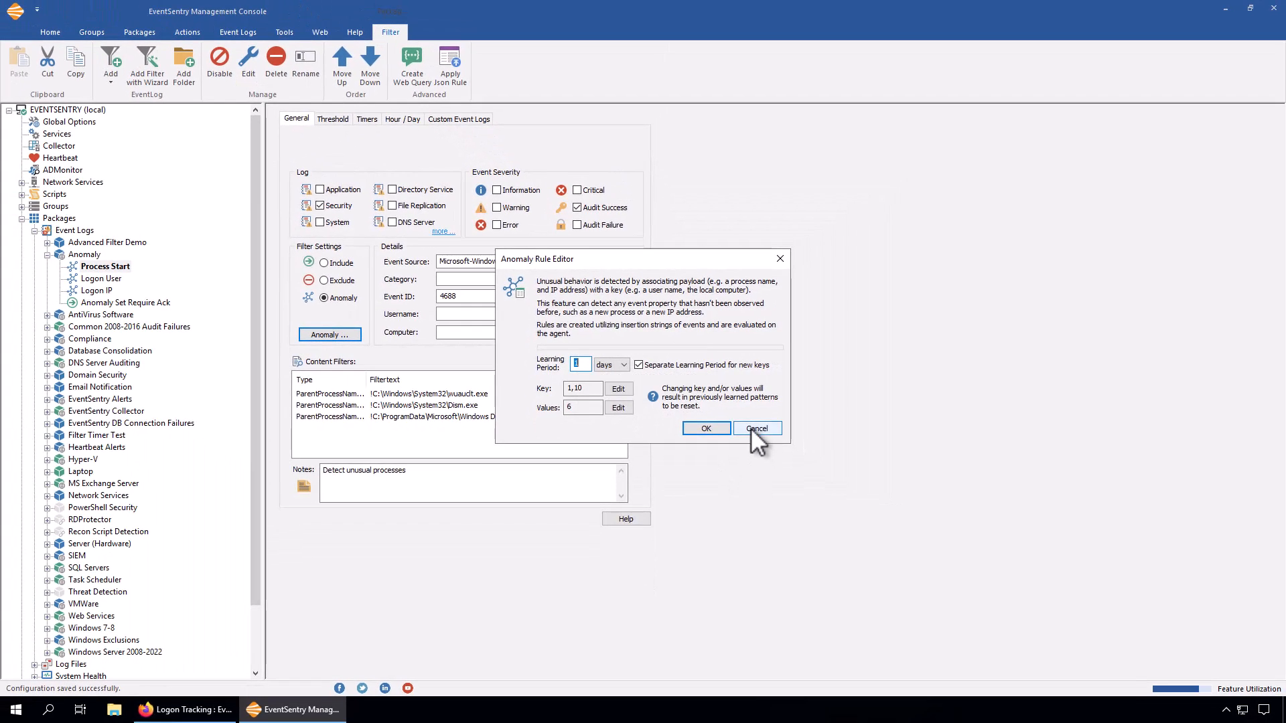
{"action": "left_click", "coordinate": [757, 429]}
Check the learning period settings in the Logon User filter's anomaly rule, leaving the rule unchanged.
{"action": "left_click", "coordinate": [110, 280]}
{"action": "left_click", "coordinate": [347, 334]}
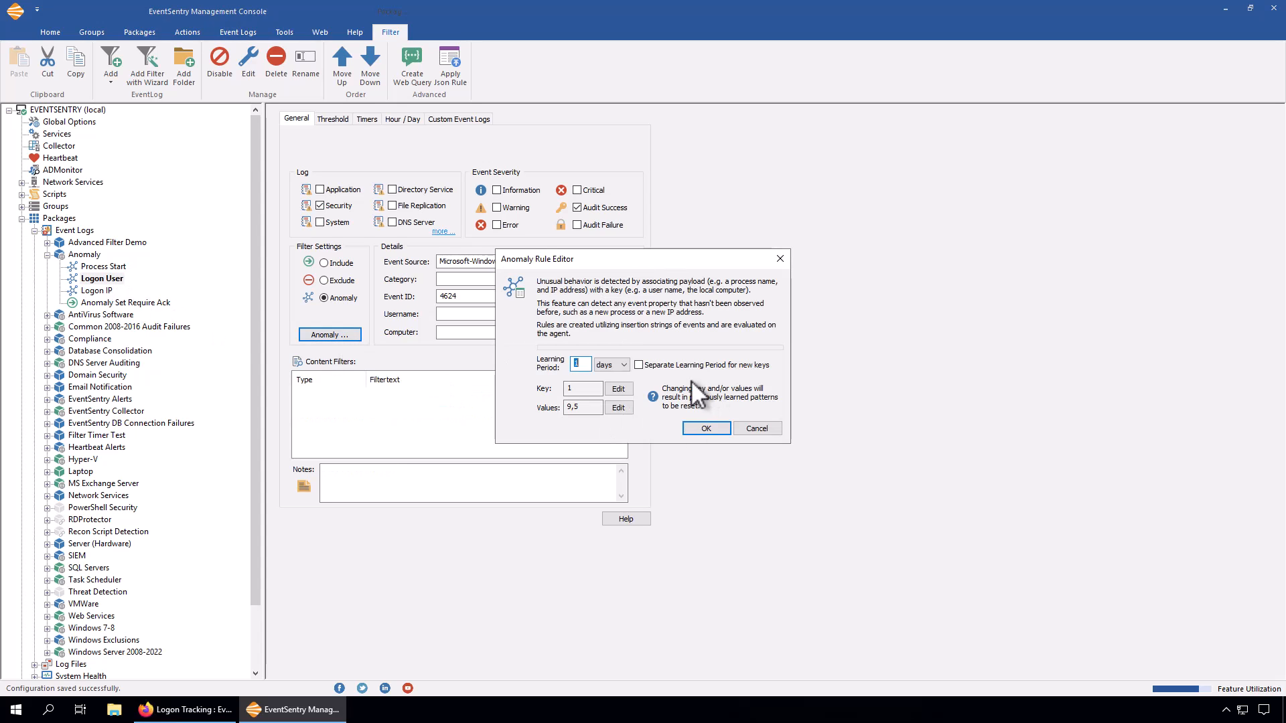
{"action": "left_click", "coordinate": [757, 428]}
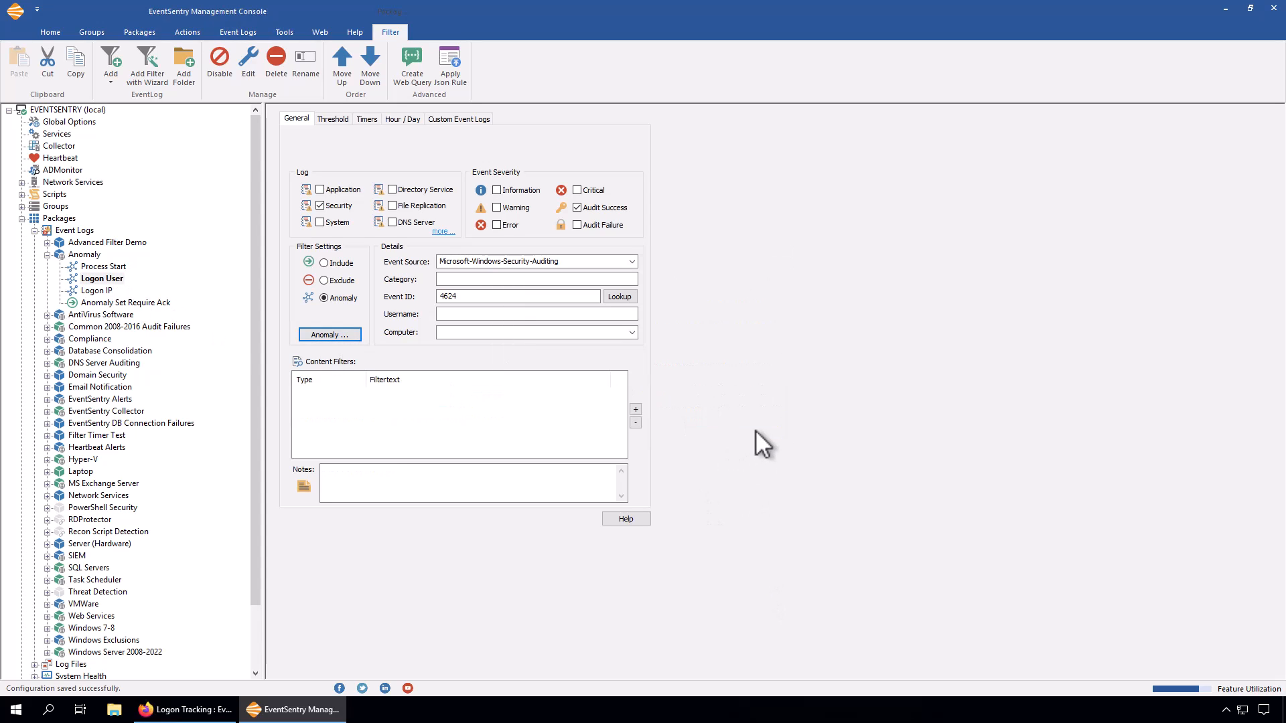
Reopen the anomaly rule of the Process Start filter to review its learning period, key and values.
{"action": "left_click", "coordinate": [107, 268]}
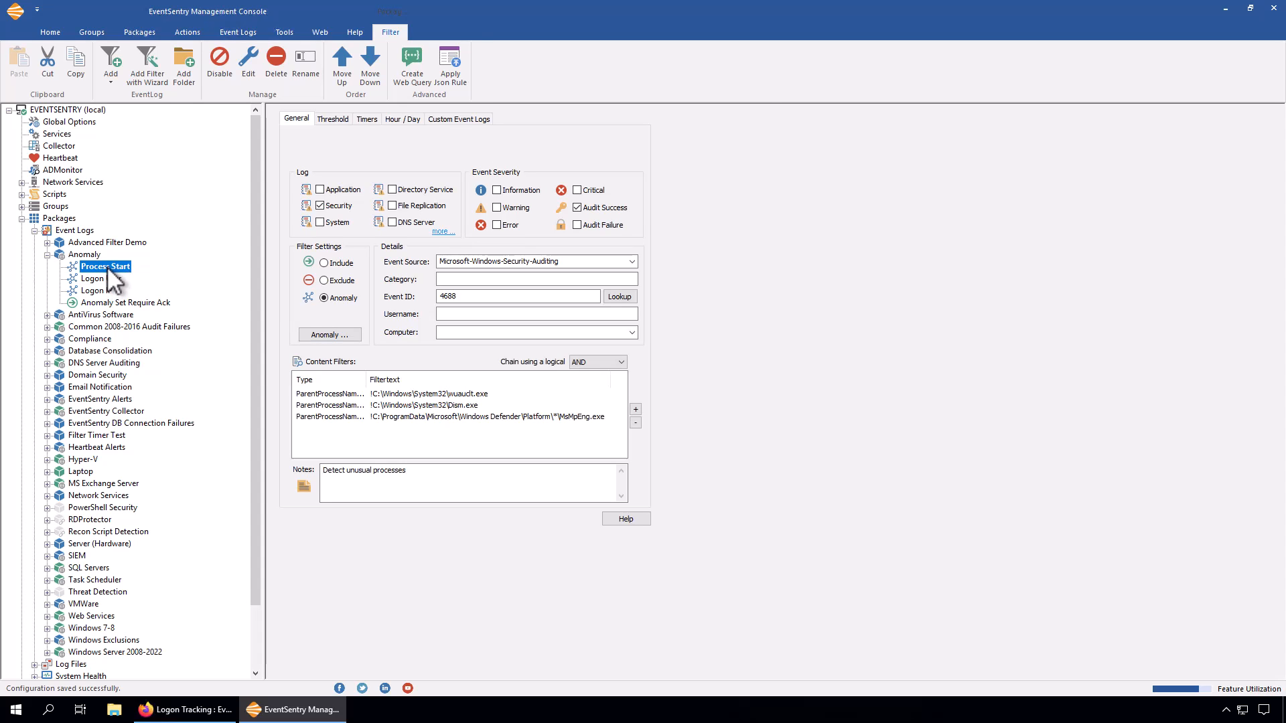
{"action": "left_click", "coordinate": [317, 333]}
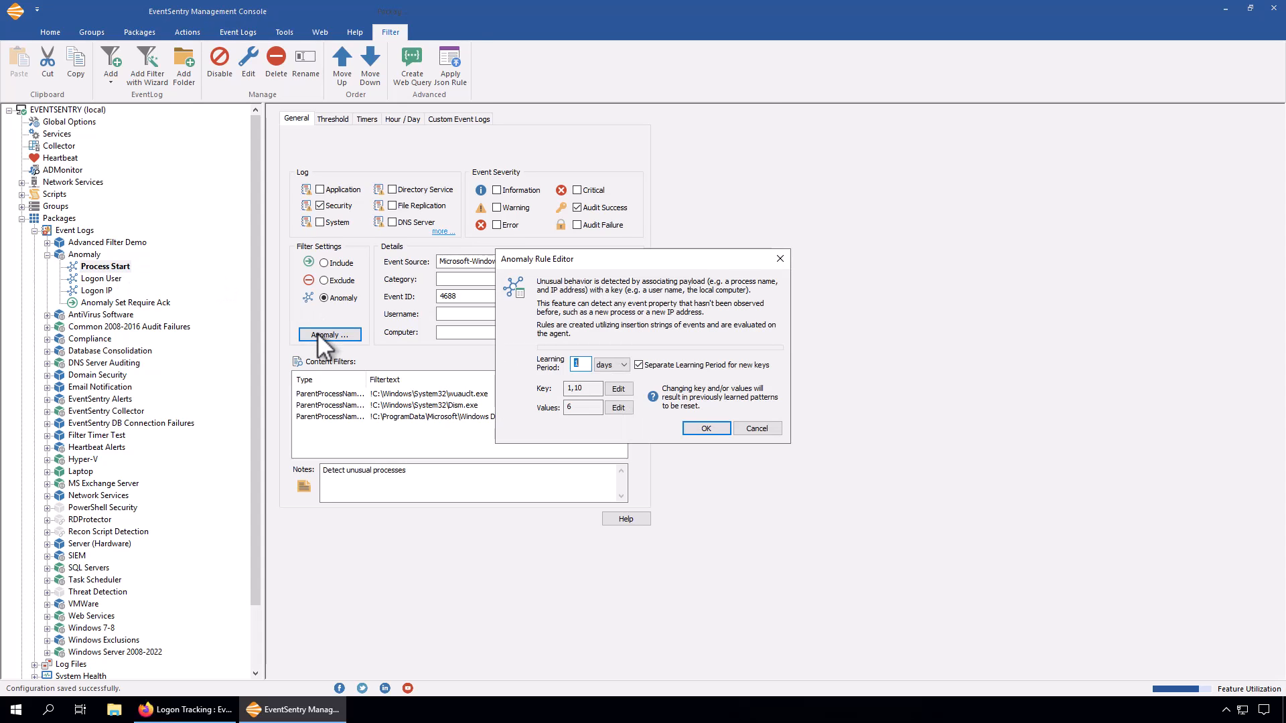